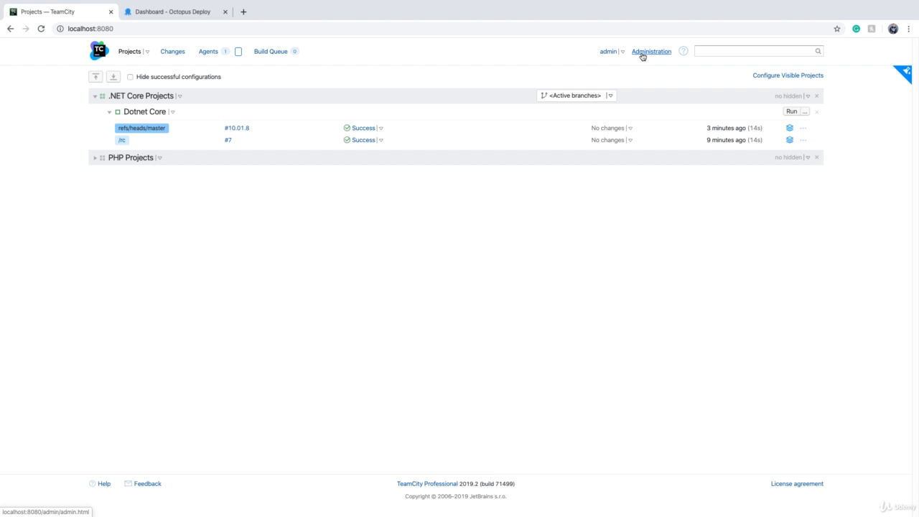
# Step: Go to Administration and show the Plugins List of installed server plugins
pyautogui.click(642, 56)
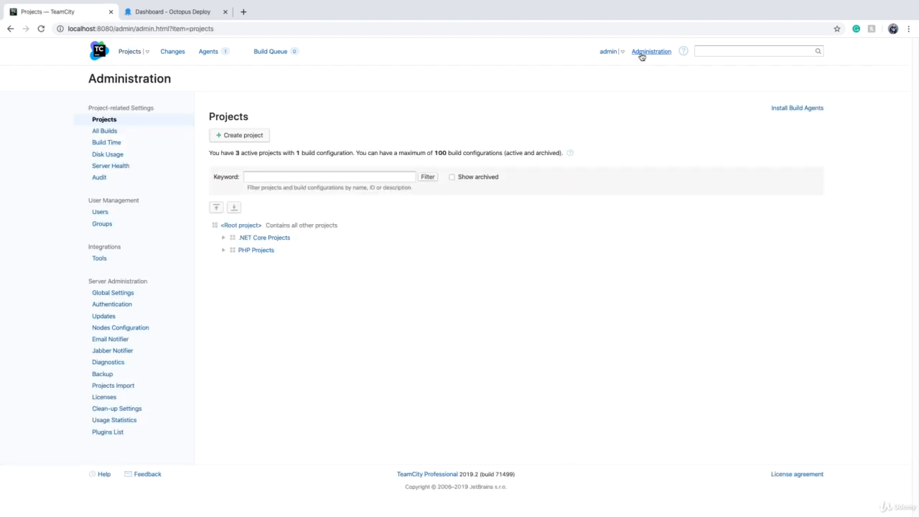
pyautogui.click(108, 432)
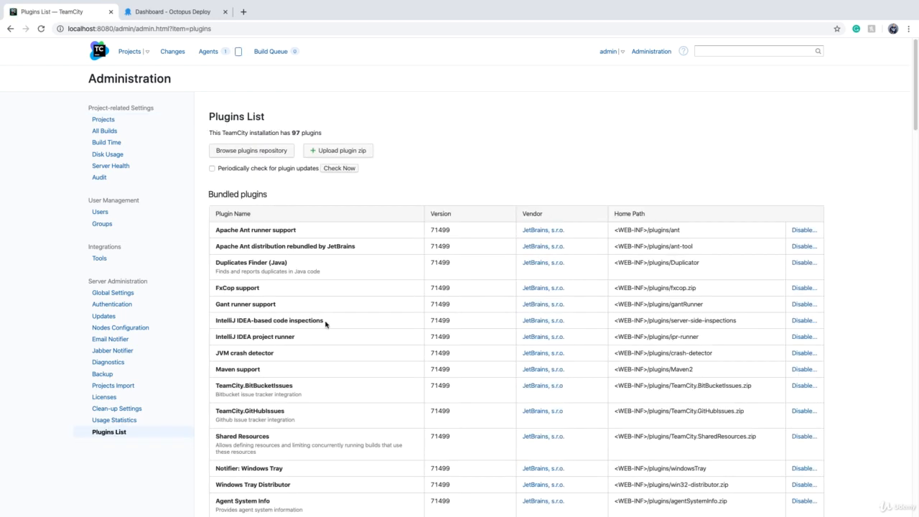
pyautogui.scroll(-5, 324, 324)
pyautogui.scroll(-5, 325, 324)
pyautogui.scroll(-5, 324, 325)
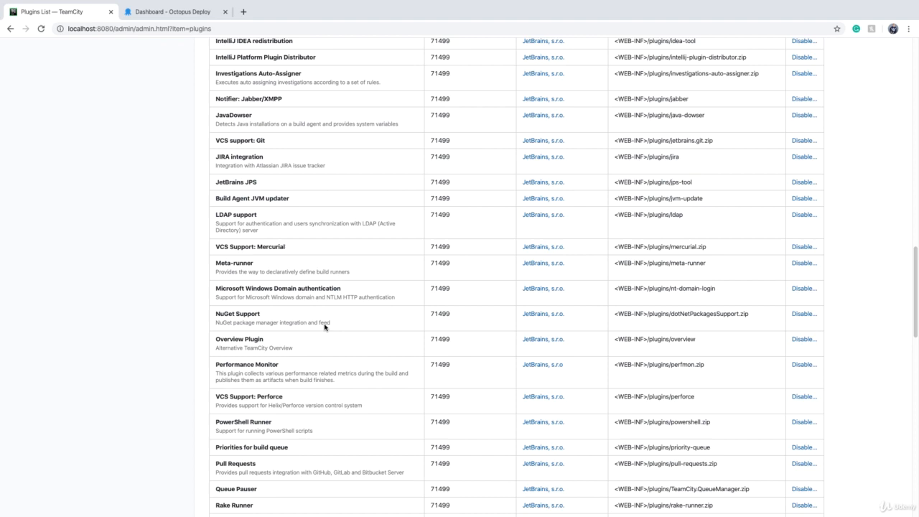
pyautogui.scroll(-5, 325, 325)
pyautogui.scroll(-5, 324, 327)
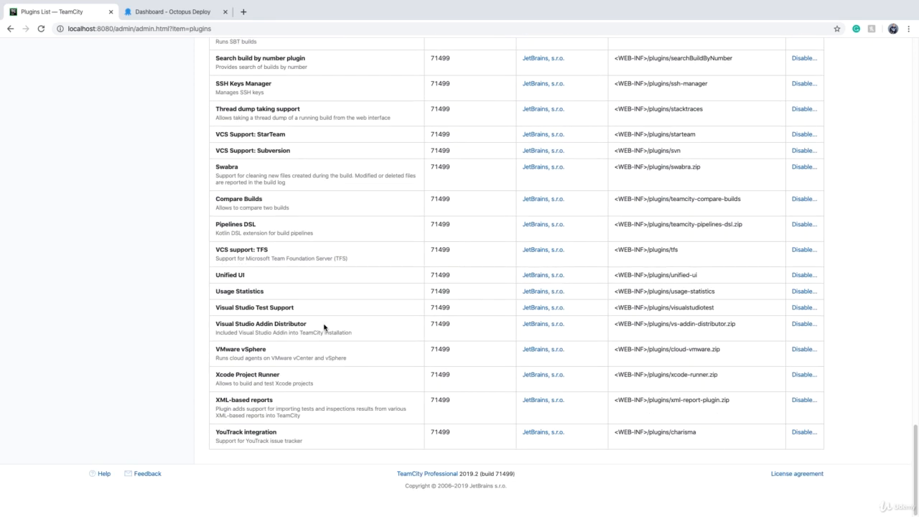
pyautogui.scroll(10, 324, 327)
pyautogui.scroll(10, 323, 328)
pyautogui.scroll(10, 324, 327)
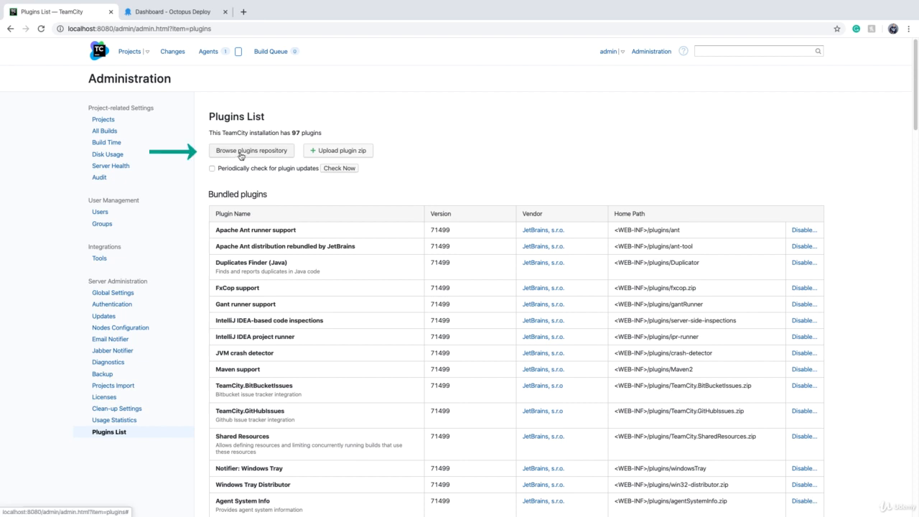
# Step: Browse the JetBrains plugins repository, pick Octopus Deploy integration and show its Get options
pyautogui.click(242, 152)
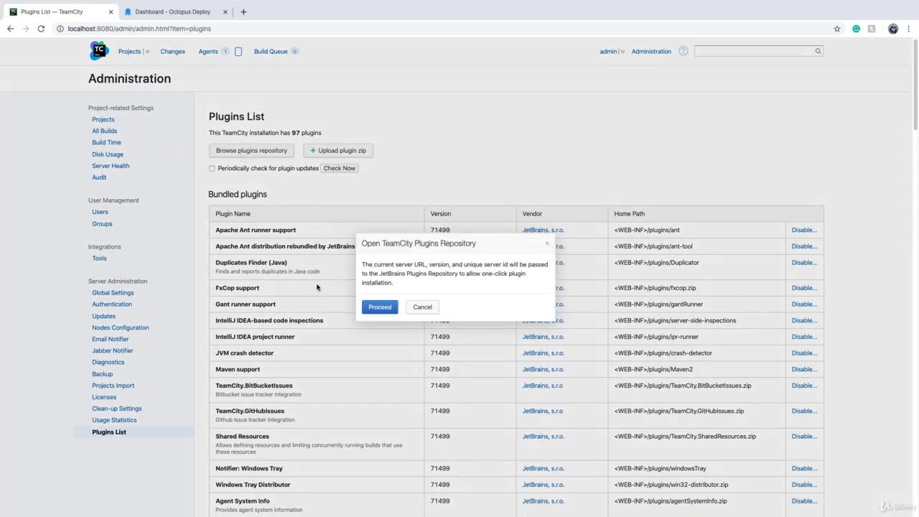
pyautogui.click(379, 306)
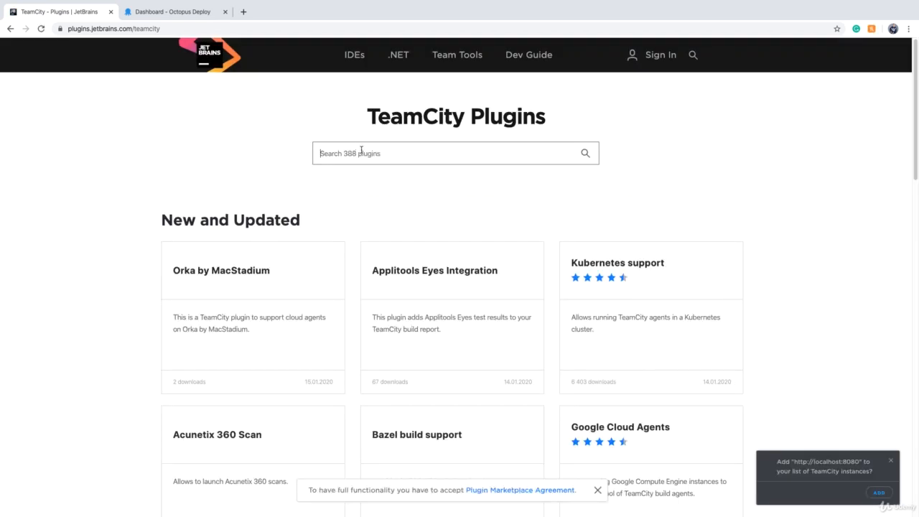
pyautogui.write('oc')
pyautogui.write('topus')
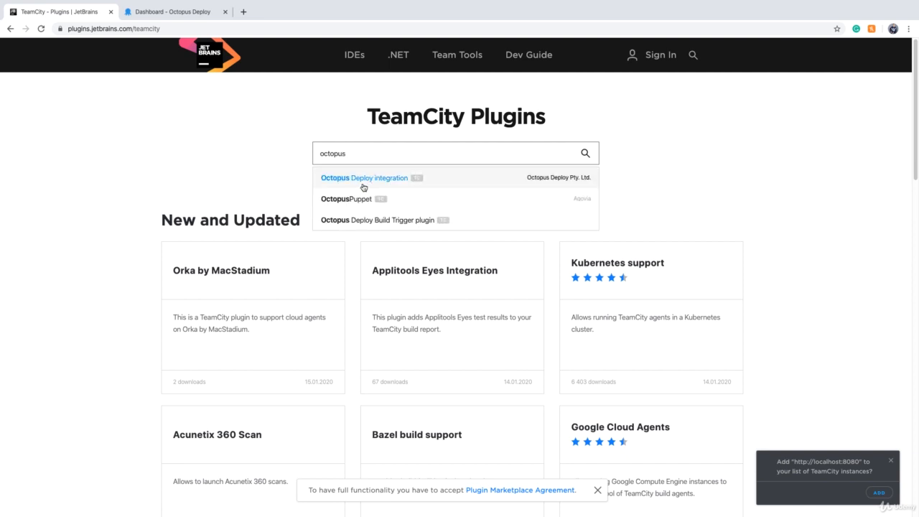
pyautogui.click(364, 178)
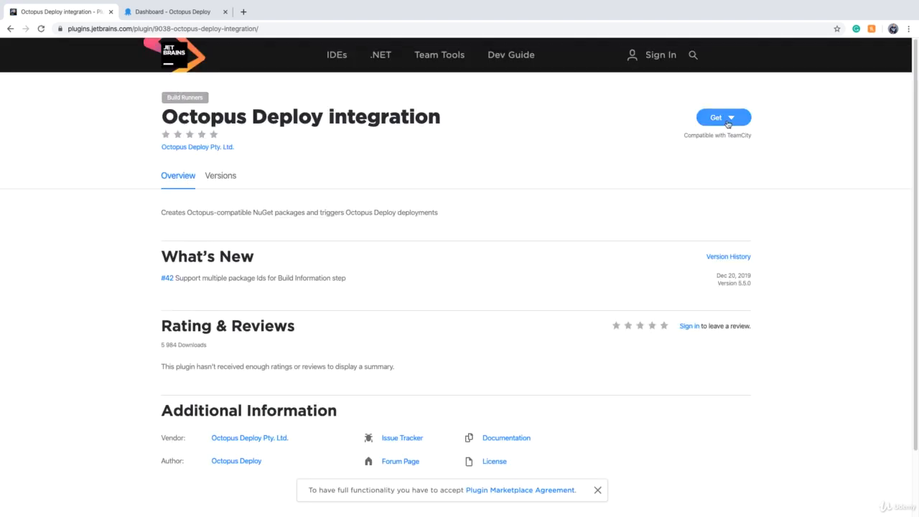
pyautogui.click(723, 117)
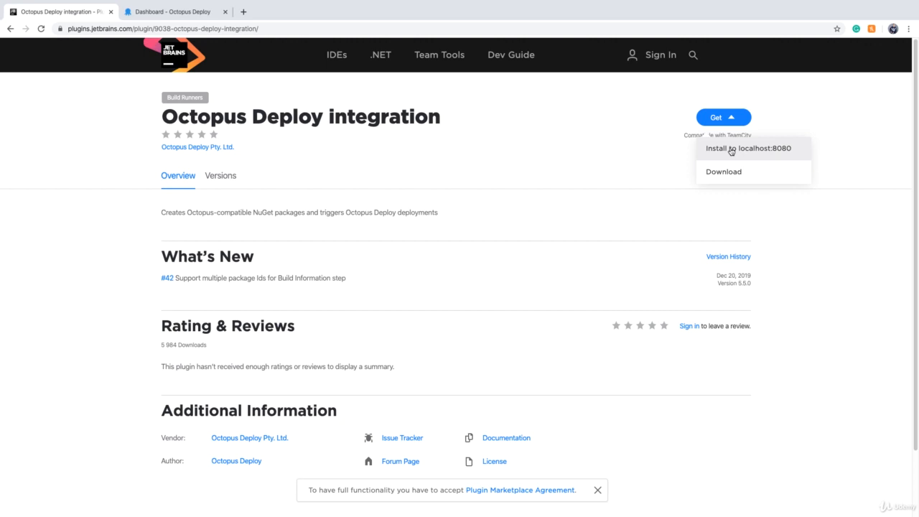
# Step: Install the Octopus Deploy plugin to localhost:8080, enable it without restart, and return to Projects
pyautogui.click(730, 149)
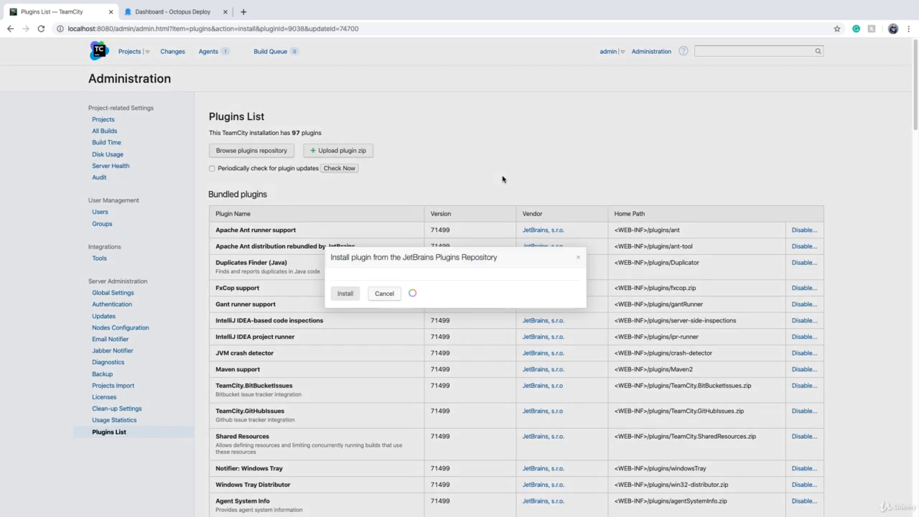
pyautogui.click(345, 370)
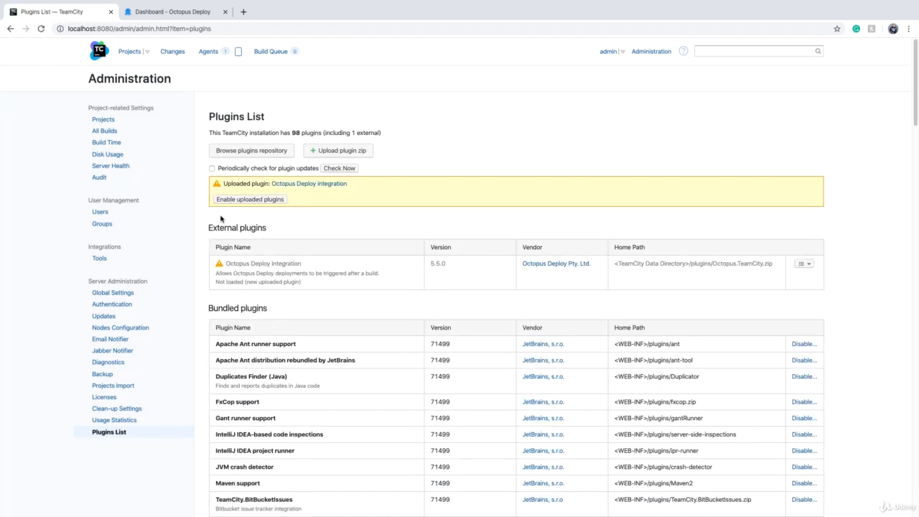
pyautogui.click(249, 199)
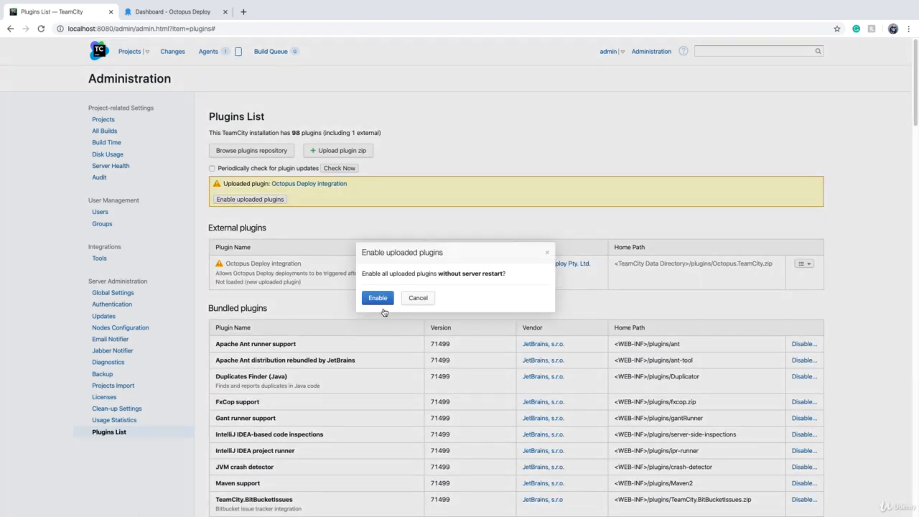
pyautogui.click(382, 297)
pyautogui.click(98, 51)
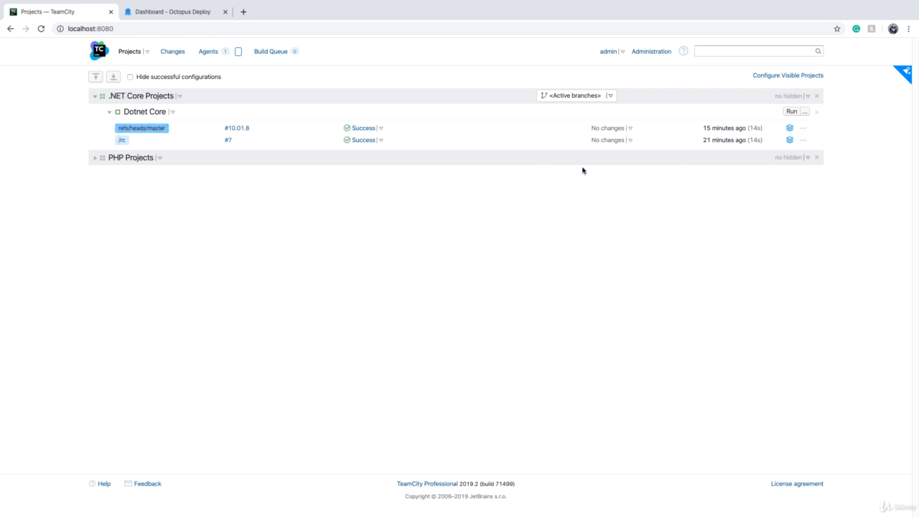
# Step: Switch to the Octopus Deploy dashboard and go to the admin user's Profile page
pyautogui.click(172, 12)
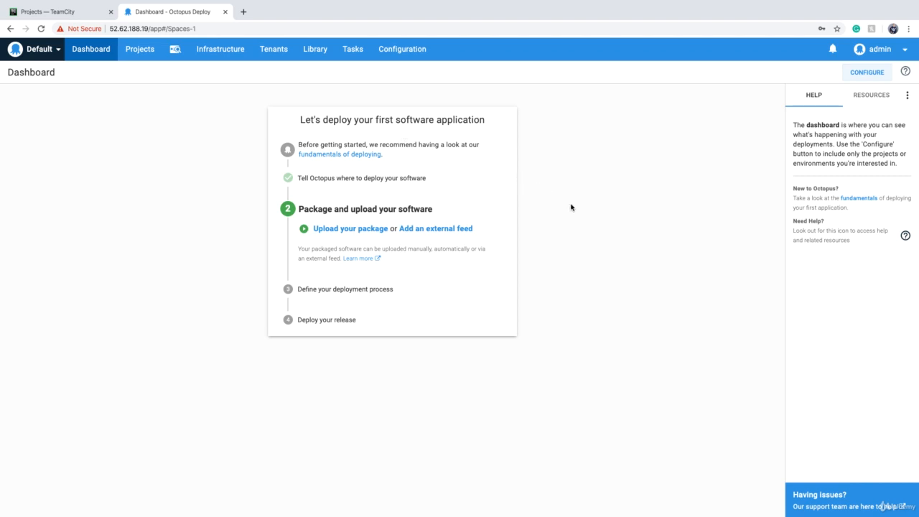
pyautogui.click(891, 52)
pyautogui.click(802, 121)
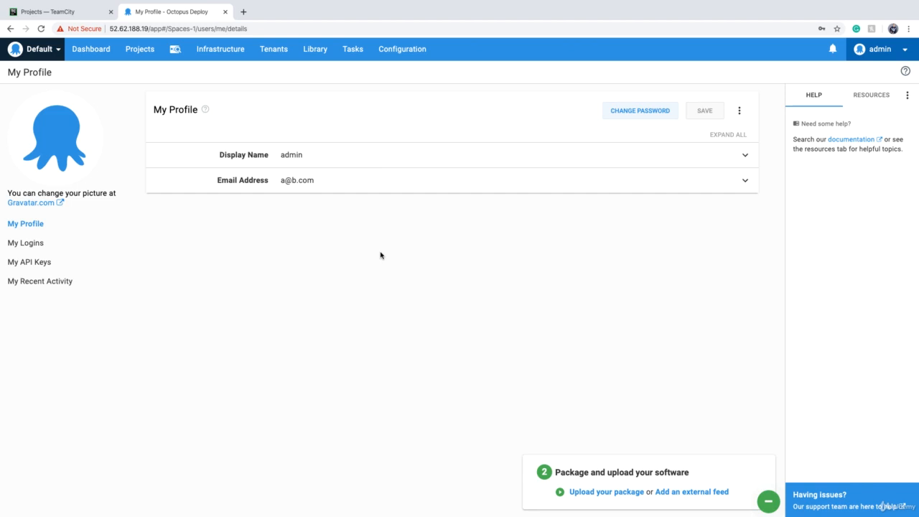
# Step: Under My API Keys generate a new key with purpose TeamCity and copy its value to the clipboard
pyautogui.click(16, 267)
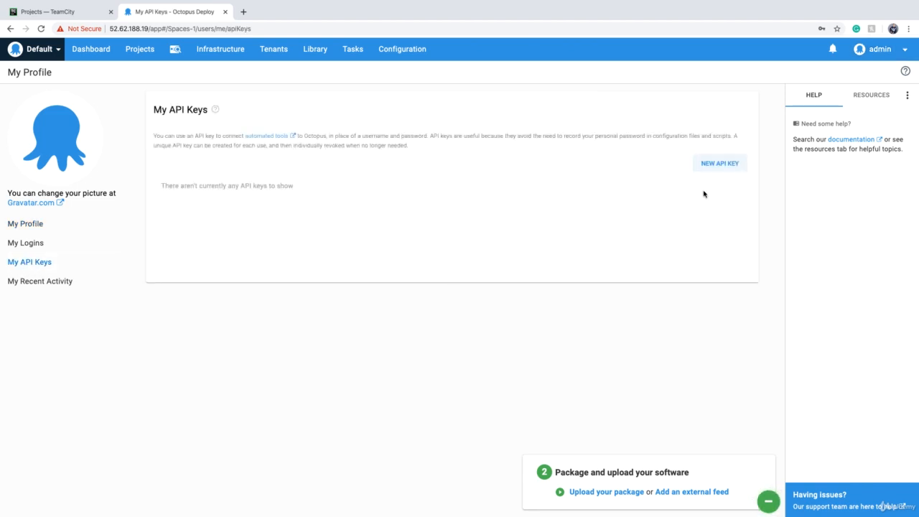
pyautogui.click(717, 165)
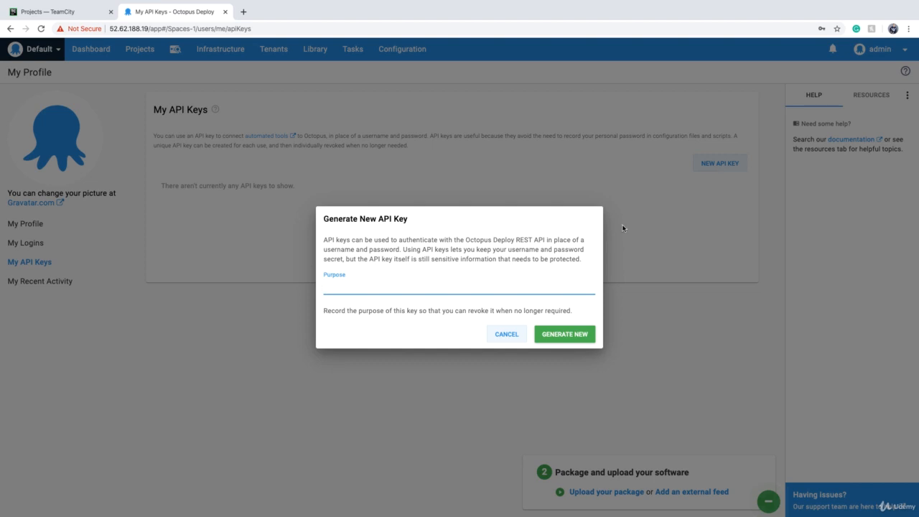
pyautogui.write('amC')
pyautogui.write('ity')
pyautogui.click(564, 334)
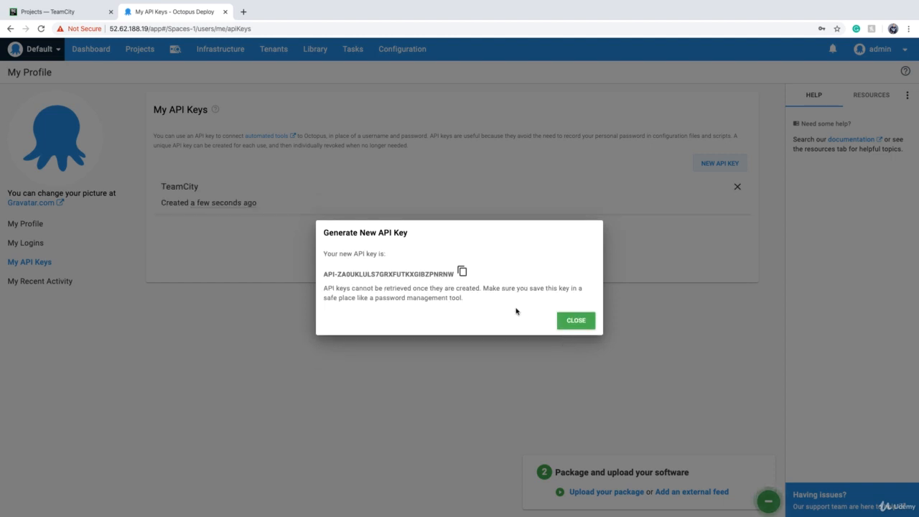
pyautogui.click(461, 272)
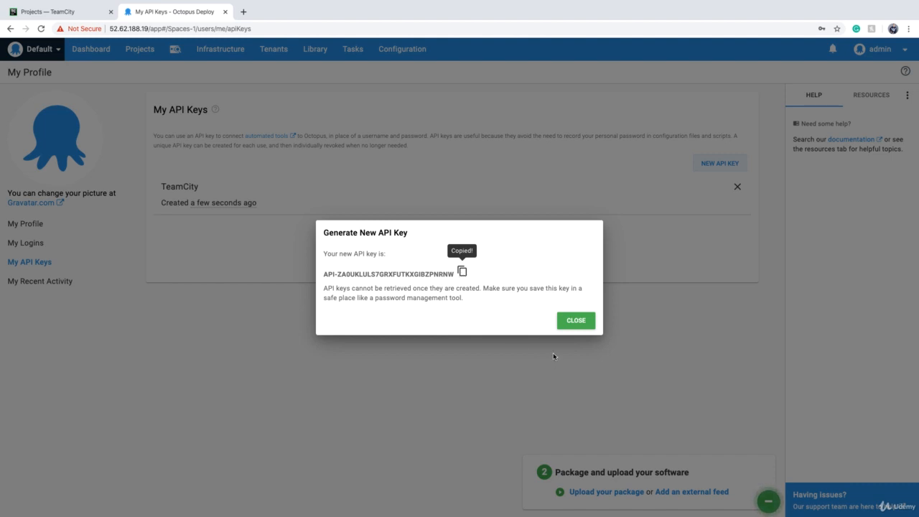
pyautogui.click(463, 273)
# Step: Back in TeamCity, edit the Dotnet Core configuration and enlarge its Artifact paths field
pyautogui.click(64, 12)
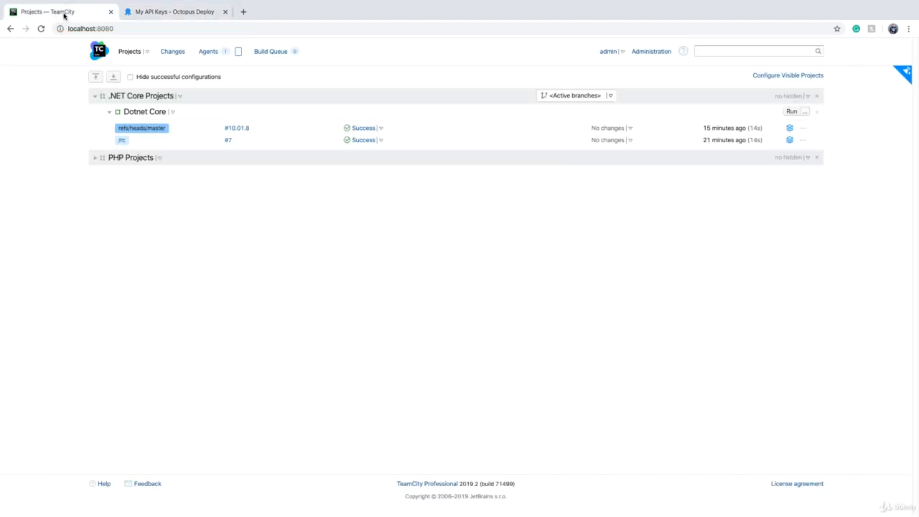
pyautogui.click(144, 111)
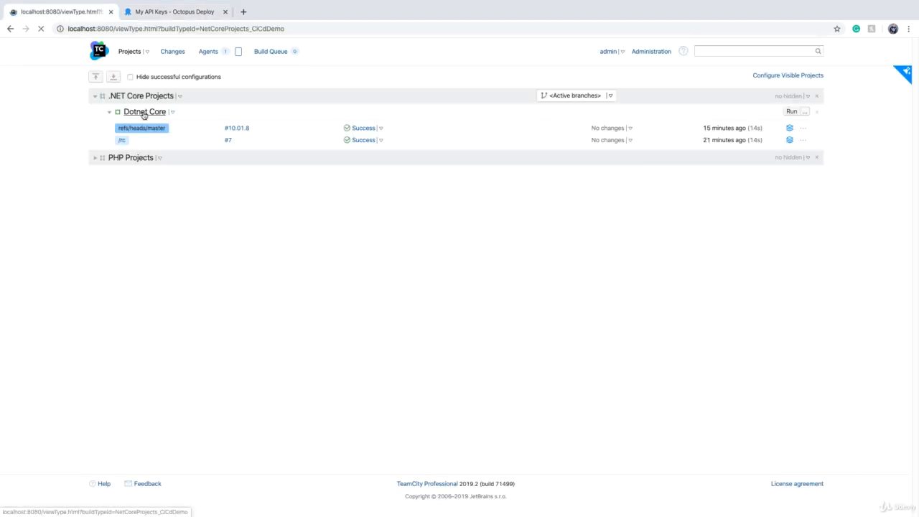
pyautogui.click(761, 75)
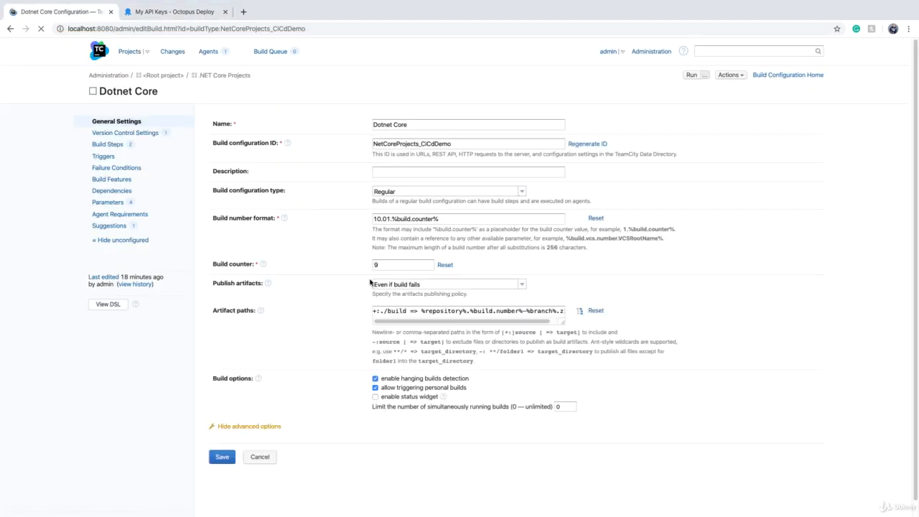
pyautogui.moveTo(563, 320); pyautogui.dragTo(649, 369)
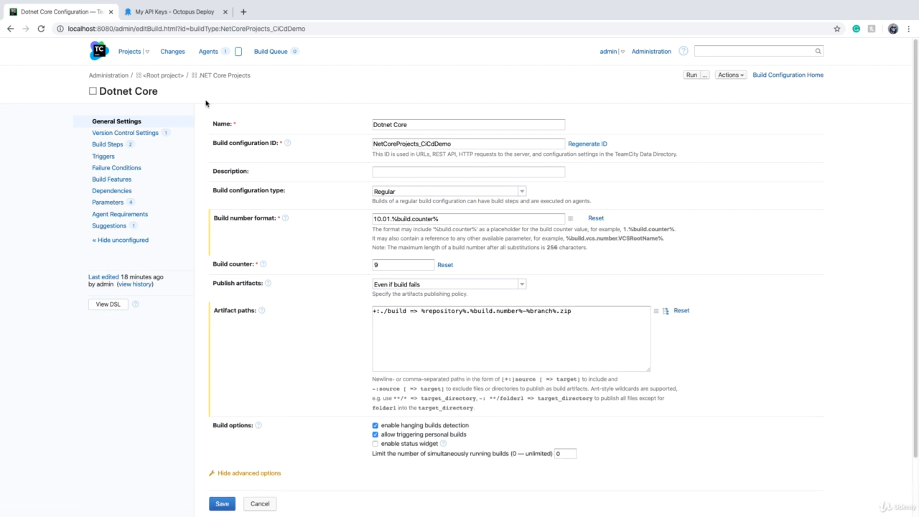
# Step: Duplicate the configuration page in a second browser tab and move to its Build Steps
pyautogui.rightClick(79, 19)
pyautogui.click(86, 38)
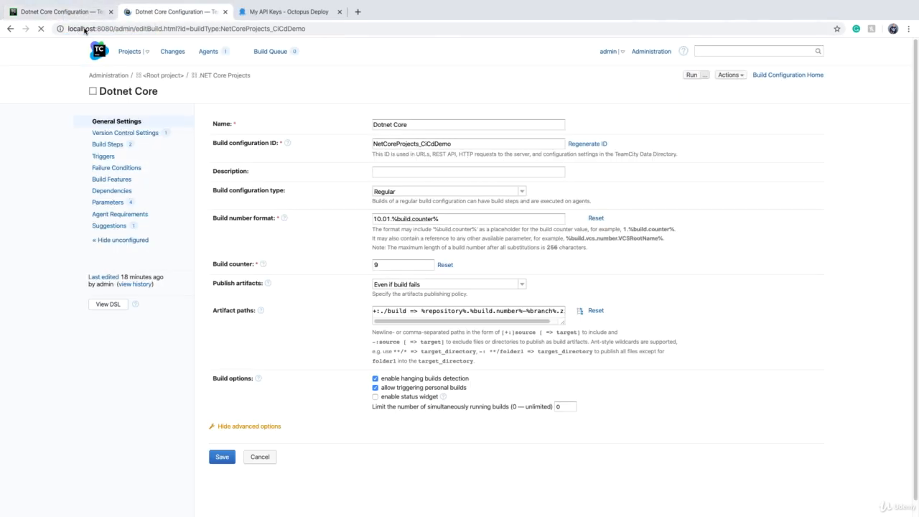
pyautogui.click(57, 11)
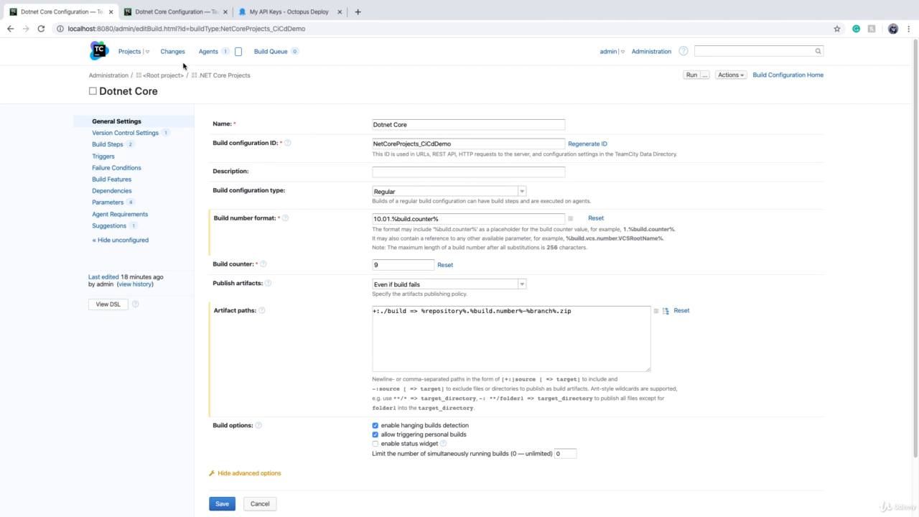
pyautogui.click(170, 12)
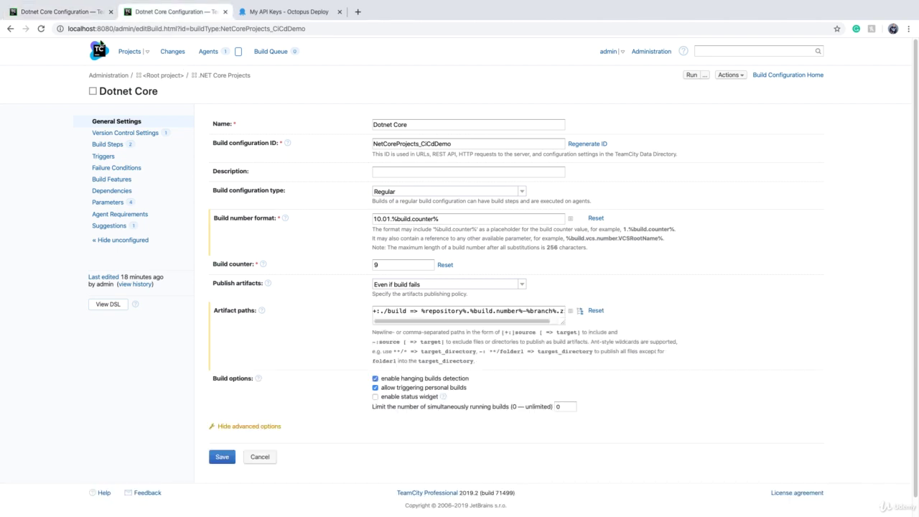
# Step: On the Build Steps page add a new build step and filter runner types to OctopusDeploy
pyautogui.click(103, 146)
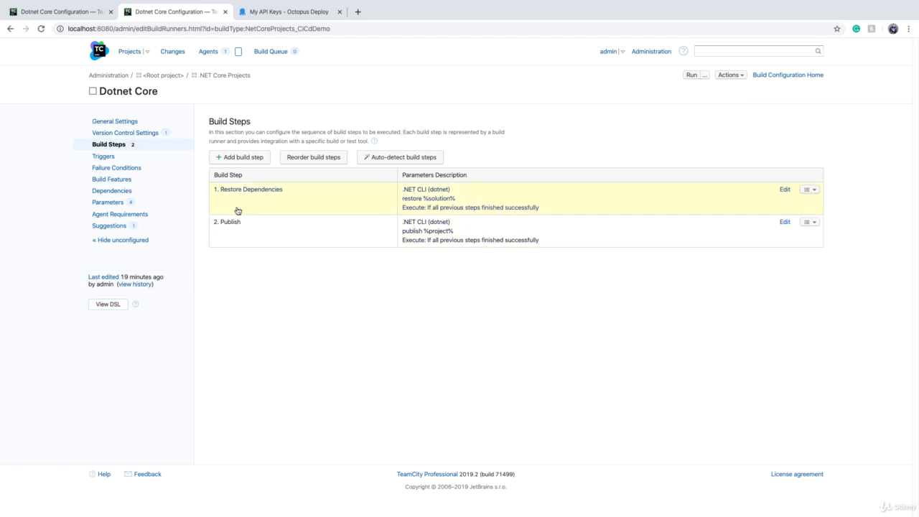
pyautogui.click(243, 158)
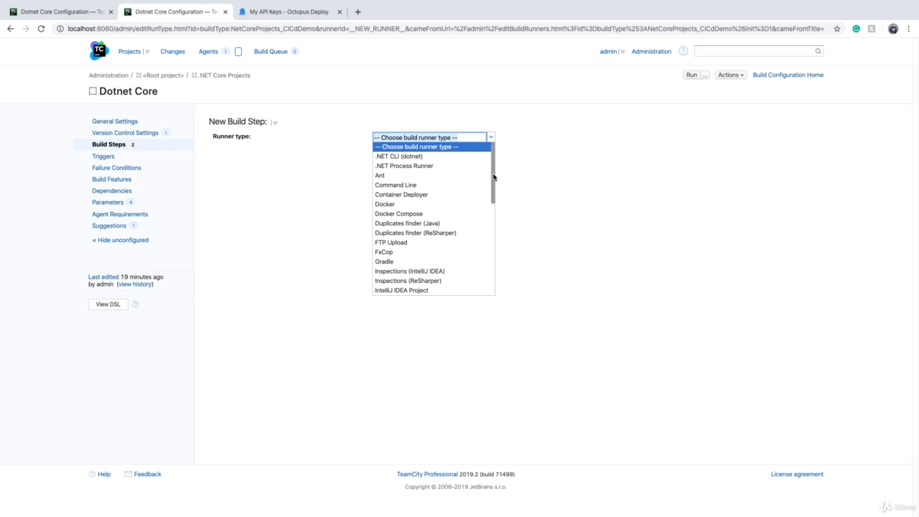
pyautogui.write('oc')
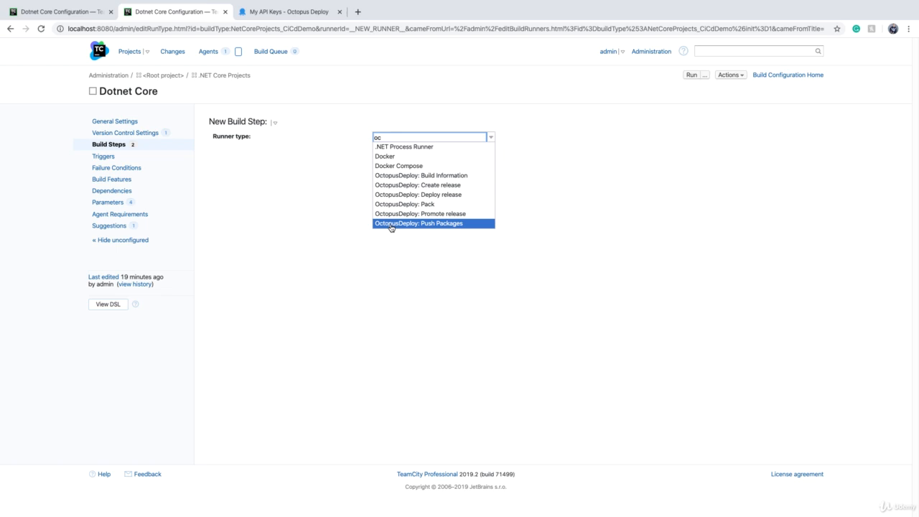
# Step: Make the step OctopusDeploy: Push Packages named Push to Octopus and paste the Octopus server URL
pyautogui.click(428, 223)
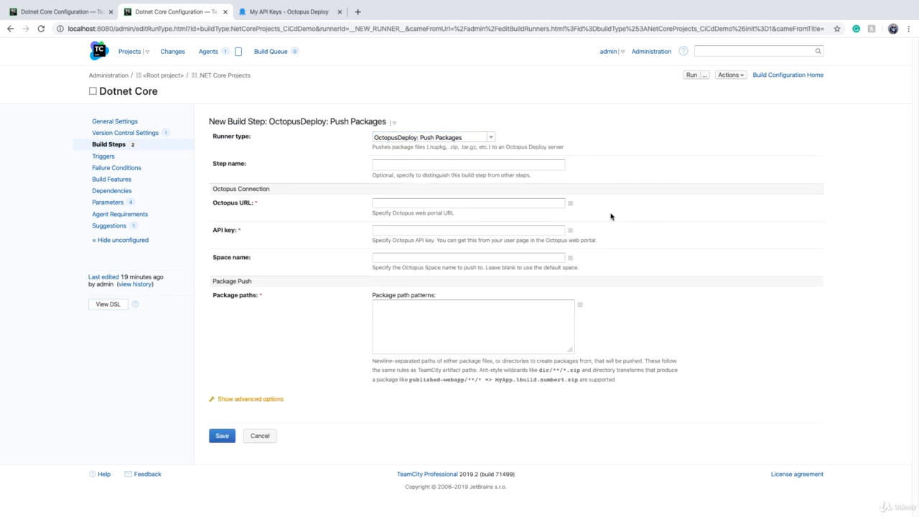
pyautogui.click(436, 165)
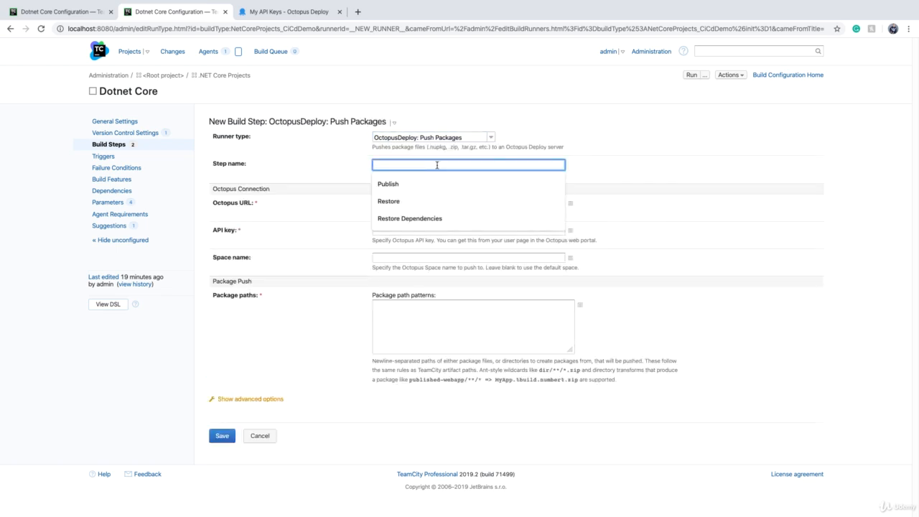
pyautogui.write('Push To Octopus')
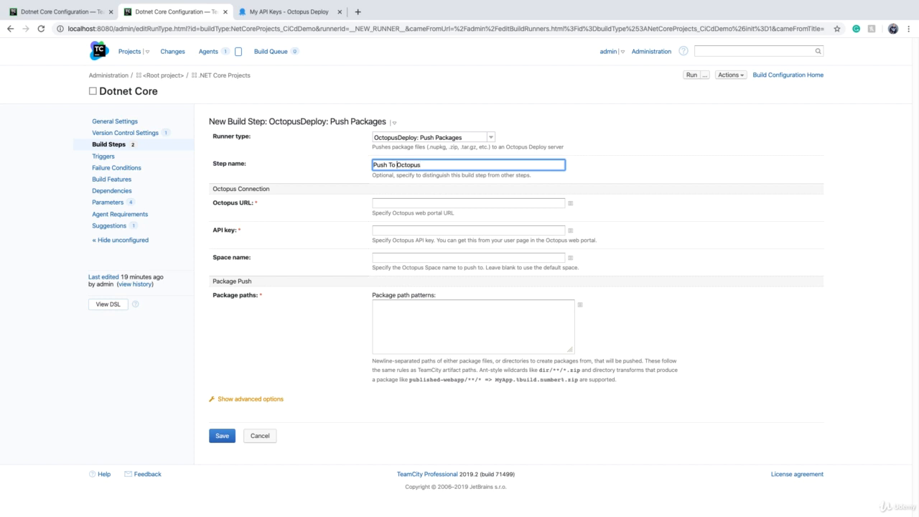
pyautogui.press('BackSpace')
pyautogui.write('t')
pyautogui.click(392, 231)
pyautogui.click(283, 12)
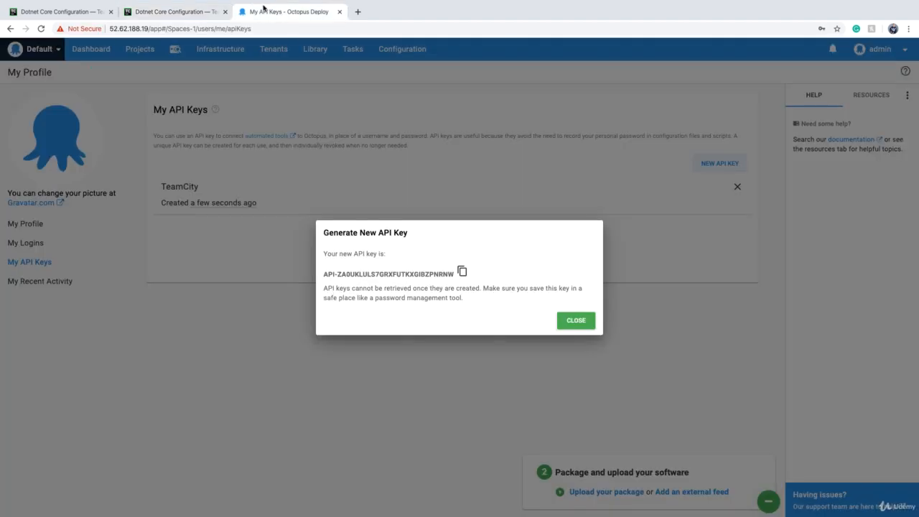
pyautogui.click(175, 12)
pyautogui.click(421, 204)
pyautogui.hotkey('ctrl', 'v')
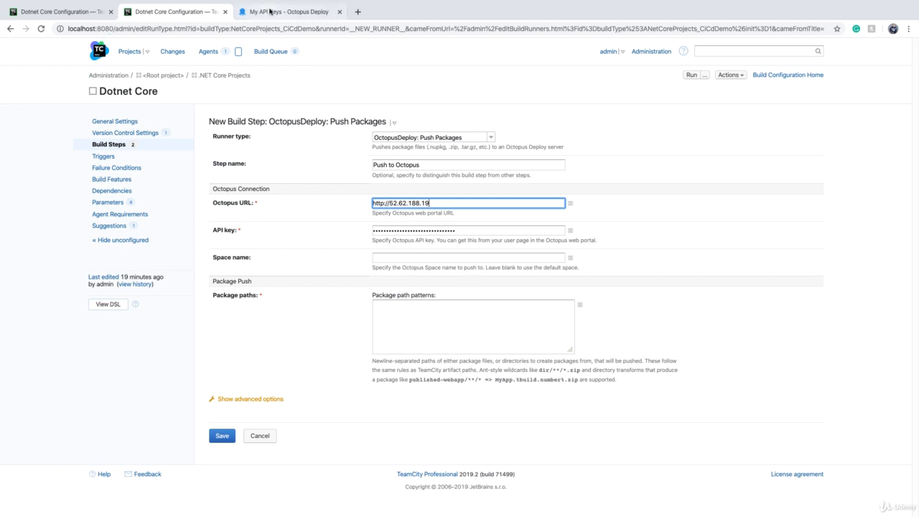
# Step: Check the spaces list in Octopus Deploy, then set the step's Space name to Default
pyautogui.click(273, 12)
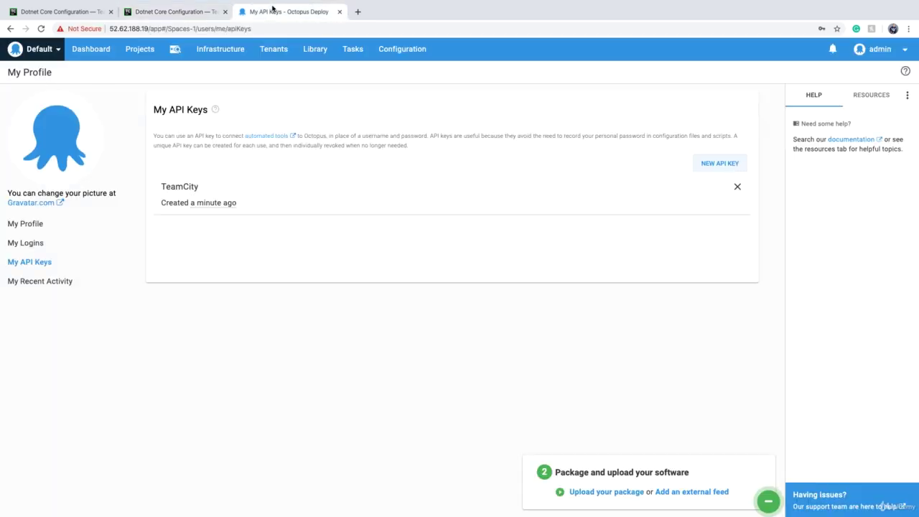
pyautogui.click(58, 50)
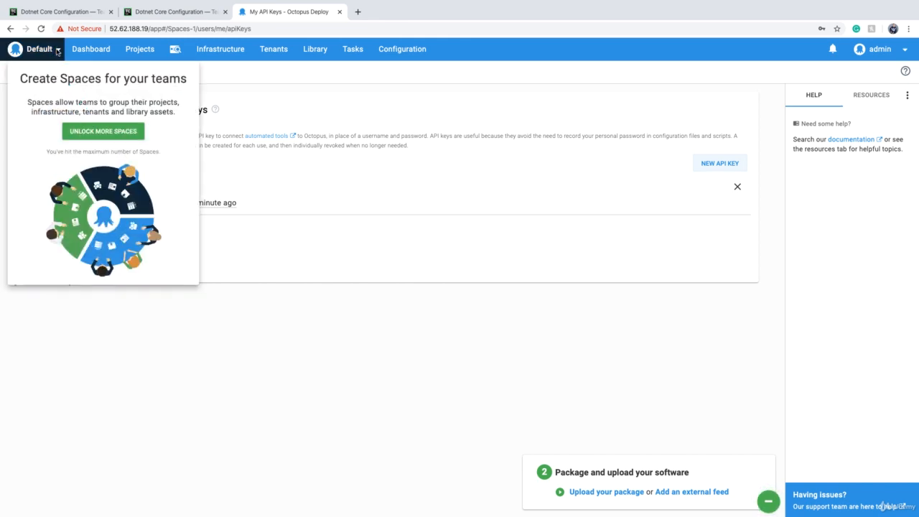
pyautogui.click(330, 68)
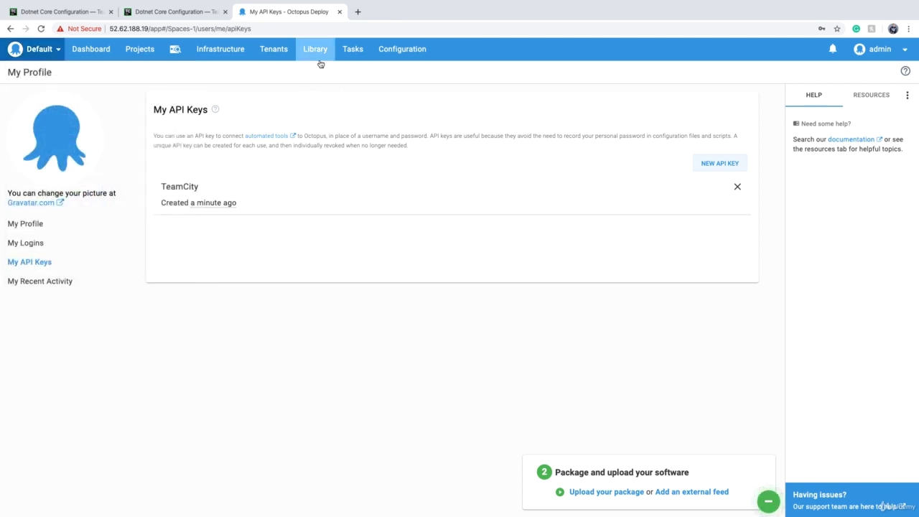
pyautogui.click(176, 12)
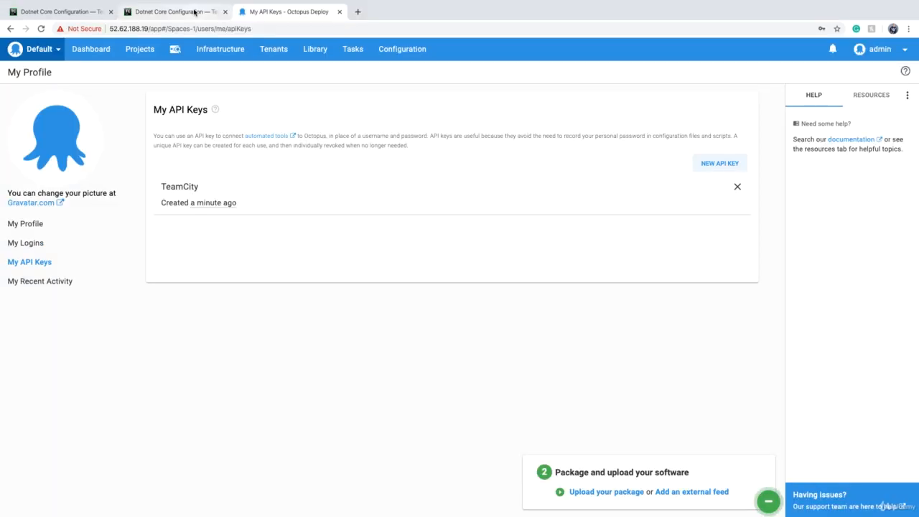
pyautogui.click(172, 12)
pyautogui.click(416, 259)
pyautogui.write('Default')
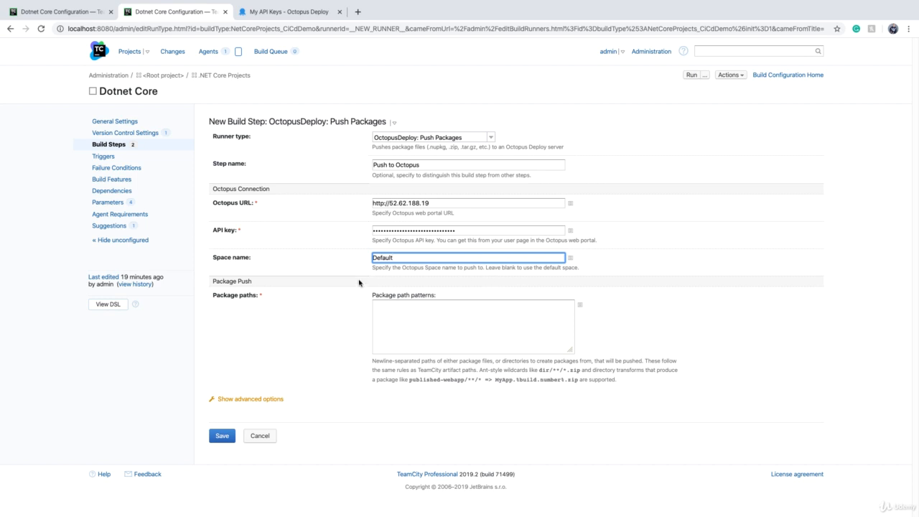
pyautogui.click(316, 276)
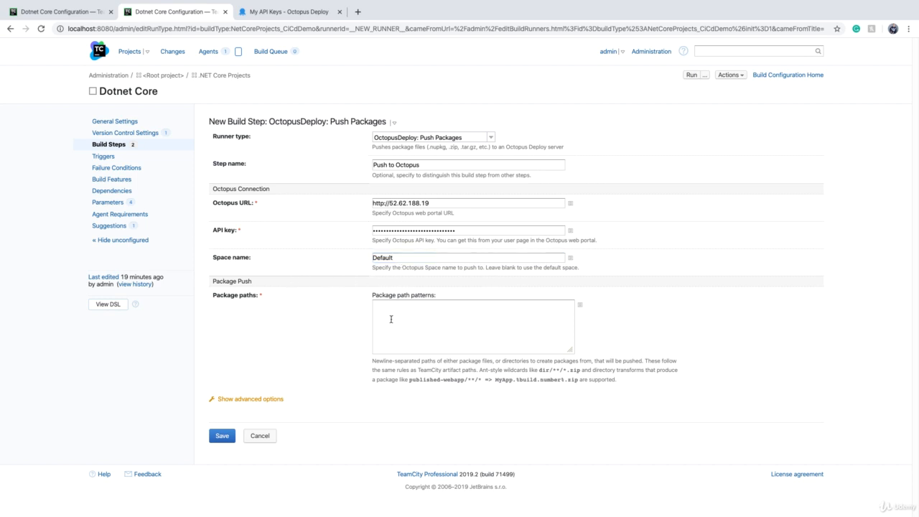
# Step: Copy the Artifact paths pattern from General Settings into the step's Package path patterns
pyautogui.click(72, 12)
pyautogui.click(603, 324)
pyautogui.hotkey('ctrl', 'a')
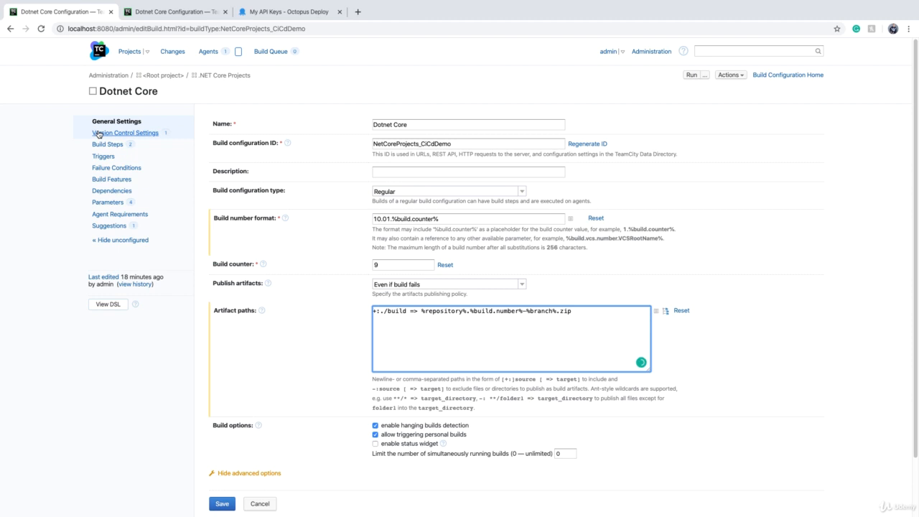
pyautogui.click(566, 314)
pyautogui.hotkey('ctrl', 'Tab')
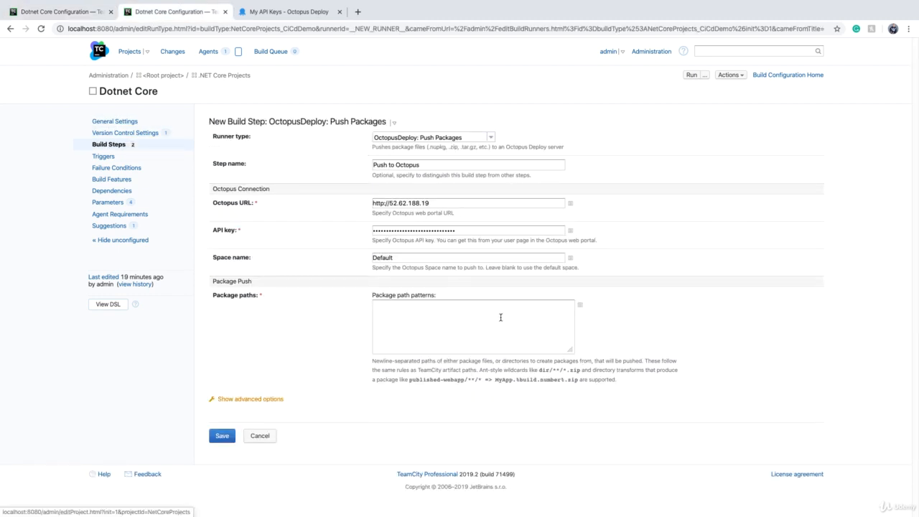
pyautogui.click(500, 316)
pyautogui.hotkey('ctrl', 'v')
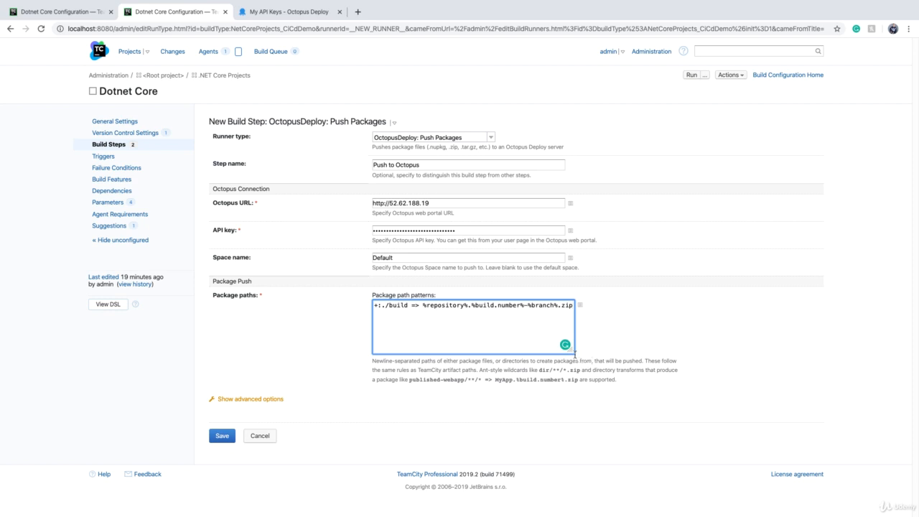
pyautogui.moveTo(573, 351); pyautogui.dragTo(695, 361)
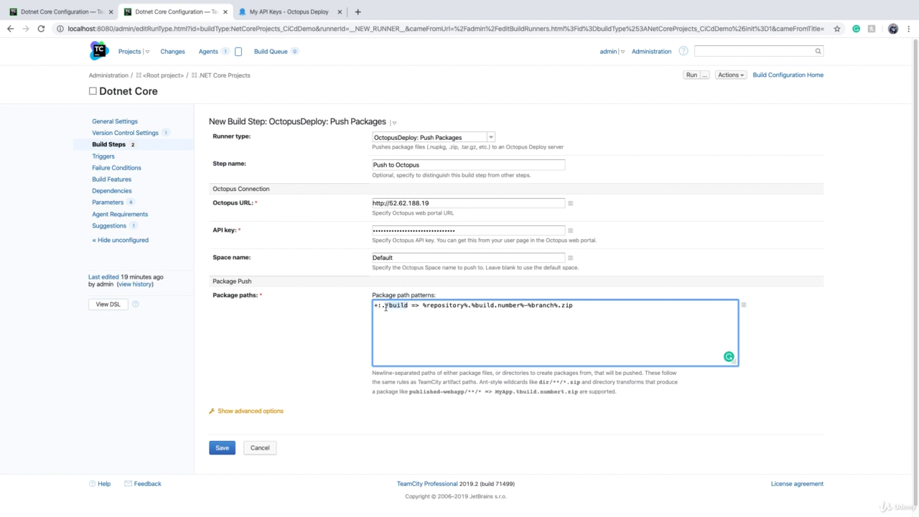
# Step: Review the %repository% and branch parts of the pattern and show the step's advanced options
pyautogui.click(428, 314)
pyautogui.moveTo(420, 305); pyautogui.dragTo(556, 305)
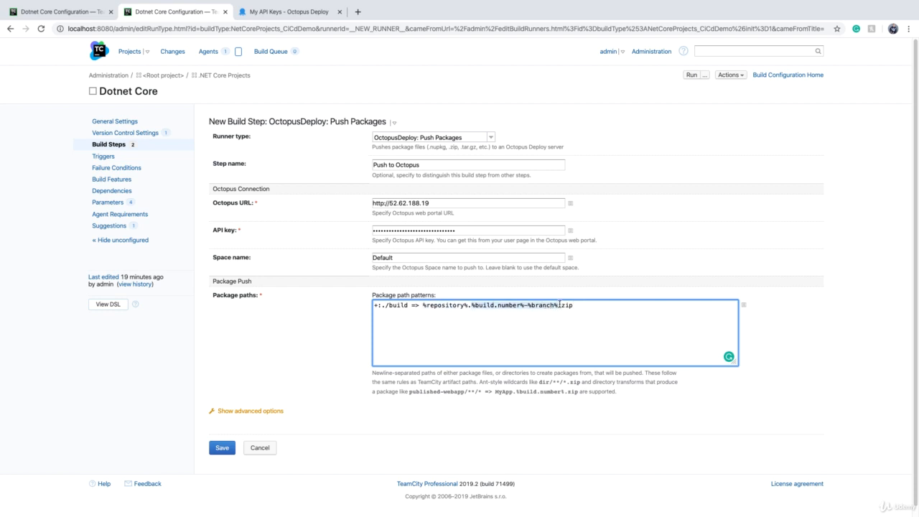
pyautogui.click(523, 317)
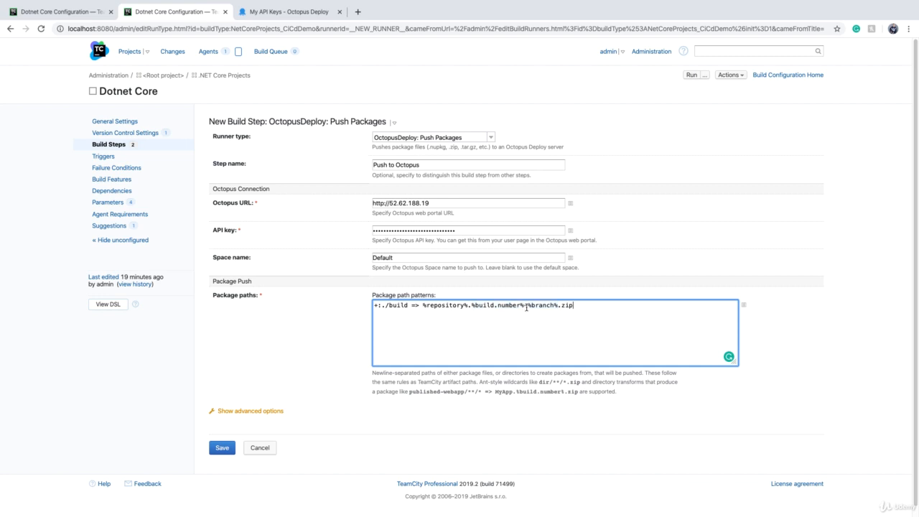
pyautogui.moveTo(525, 305); pyautogui.dragTo(551, 306)
pyautogui.click(237, 410)
pyautogui.scroll(-3, 303, 382)
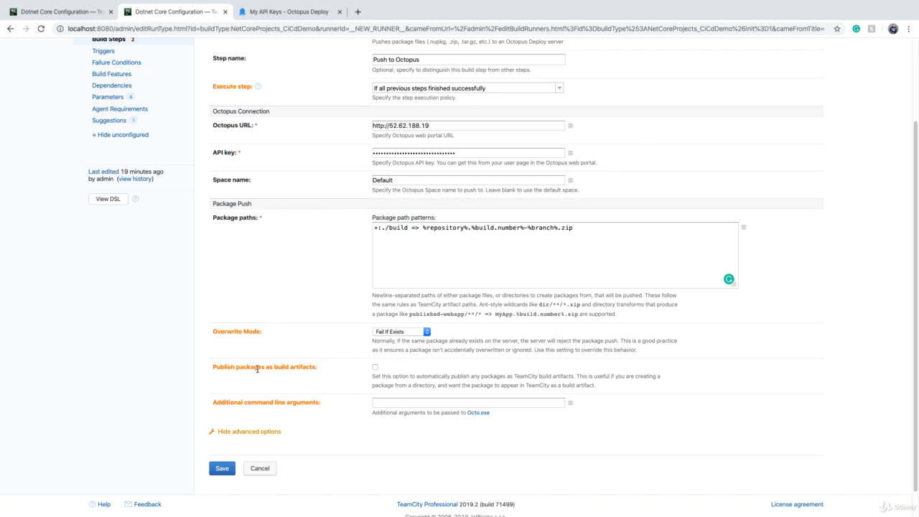
# Step: Enable publishing packages as build artifacts, save the Push to Octopus step, and reload General Settings
pyautogui.click(375, 368)
pyautogui.click(221, 468)
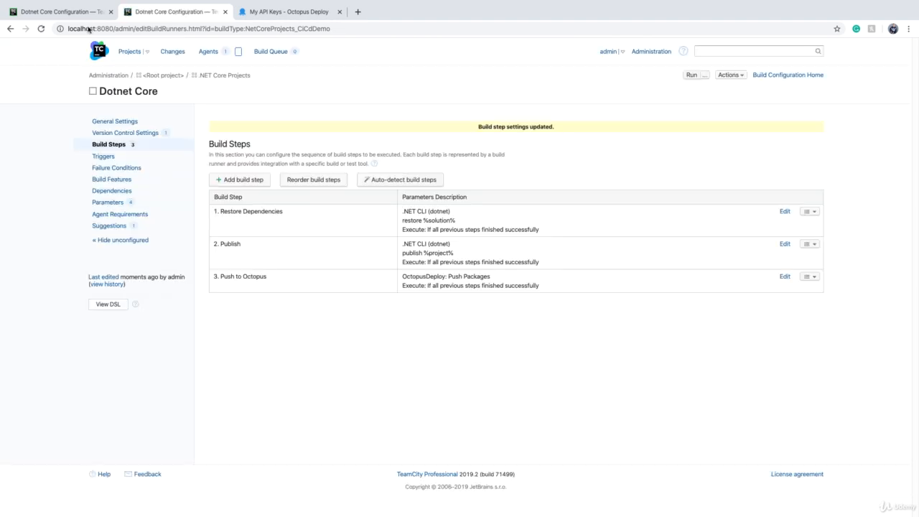
pyautogui.click(58, 12)
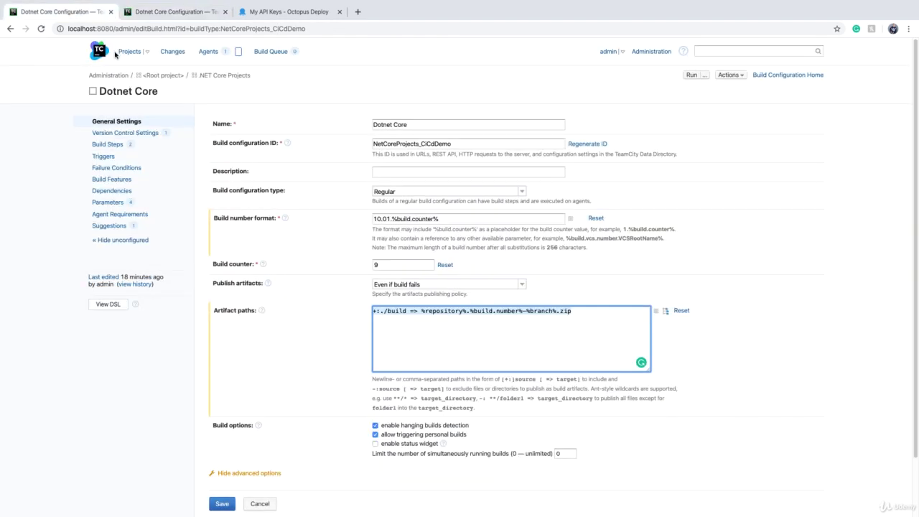
pyautogui.click(41, 28)
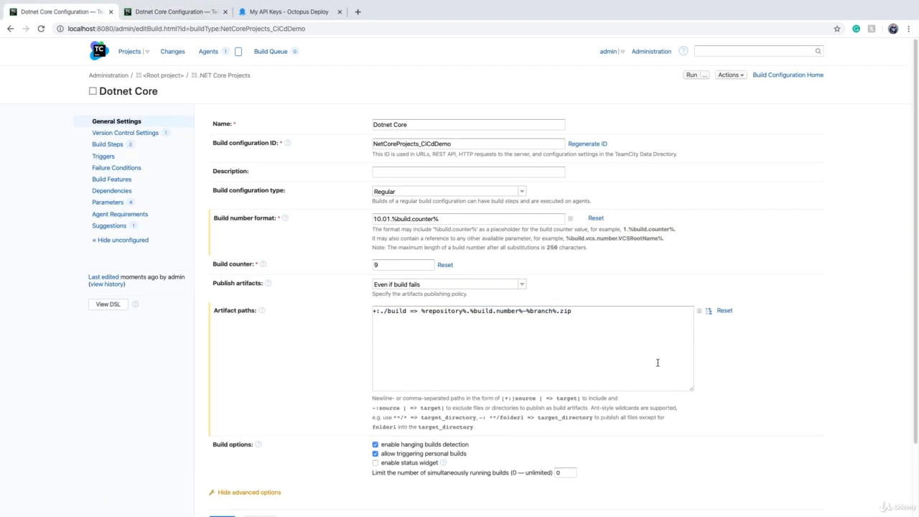
# Step: Clear the configuration's Artifact paths, save it, and return to the Build Steps tab
pyautogui.click(656, 363)
pyautogui.hotkey('ctrl', 'a')
pyautogui.press('BackSpace')
pyautogui.hotkey('ctrl', '-')
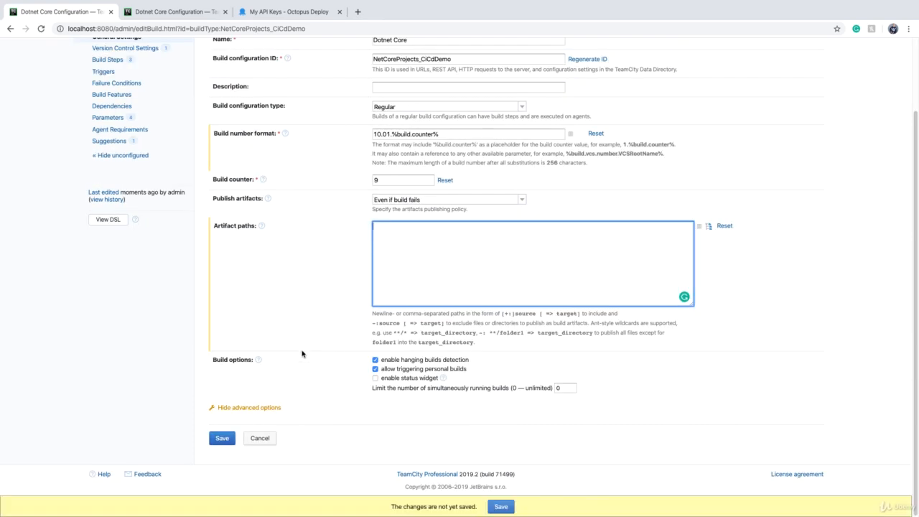
pyautogui.click(222, 440)
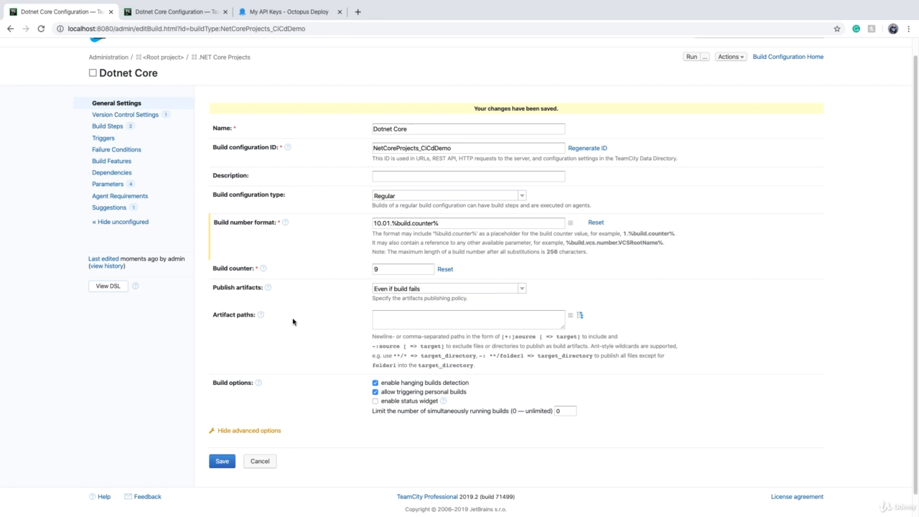
pyautogui.click(155, 12)
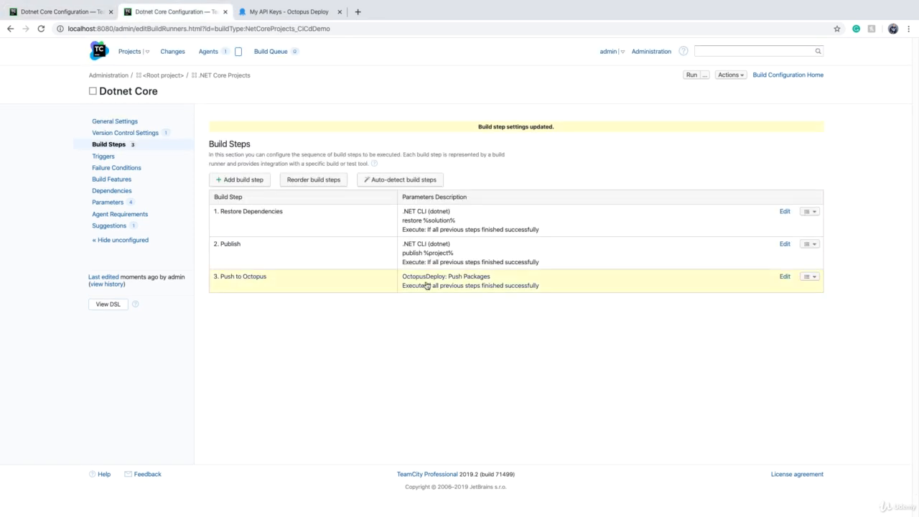
pyautogui.click(450, 284)
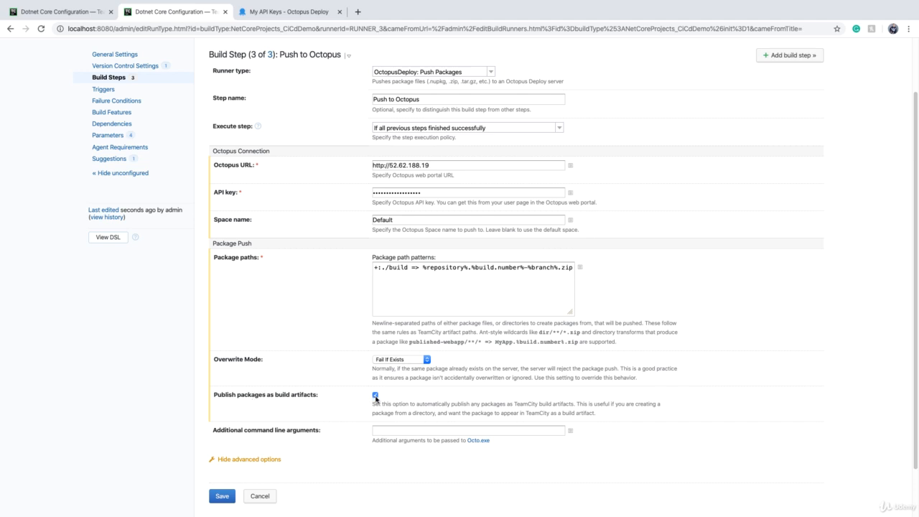
pyautogui.click(63, 13)
pyautogui.click(400, 317)
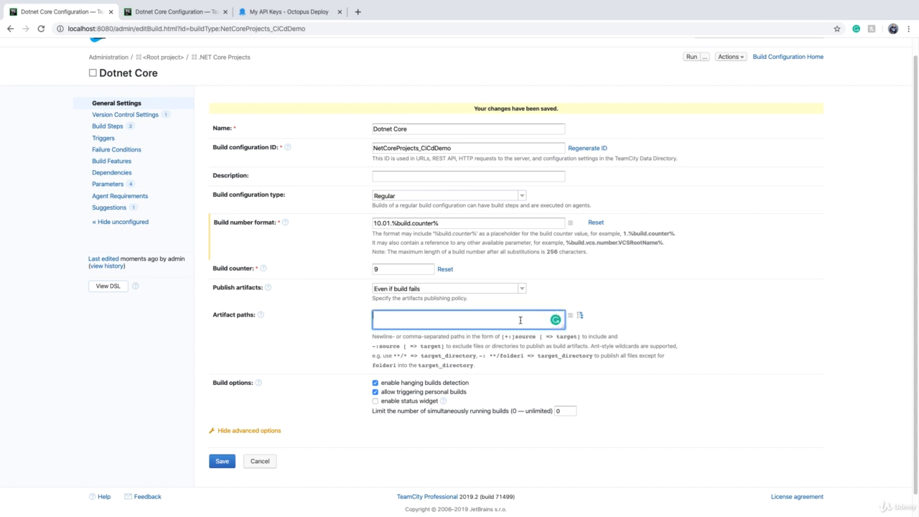
pyautogui.click(169, 12)
pyautogui.click(221, 496)
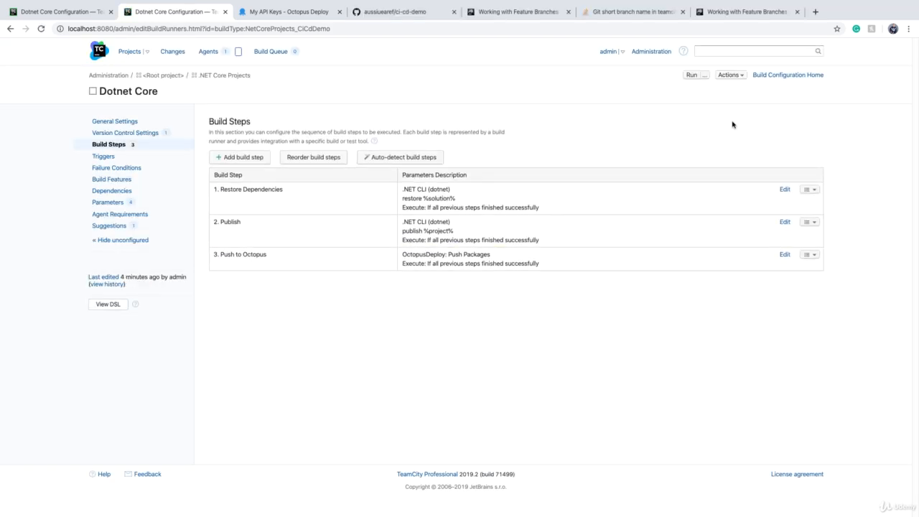
# Step: Review the custom build's parameters, leaving branch at rc, and its changes options
pyautogui.click(703, 75)
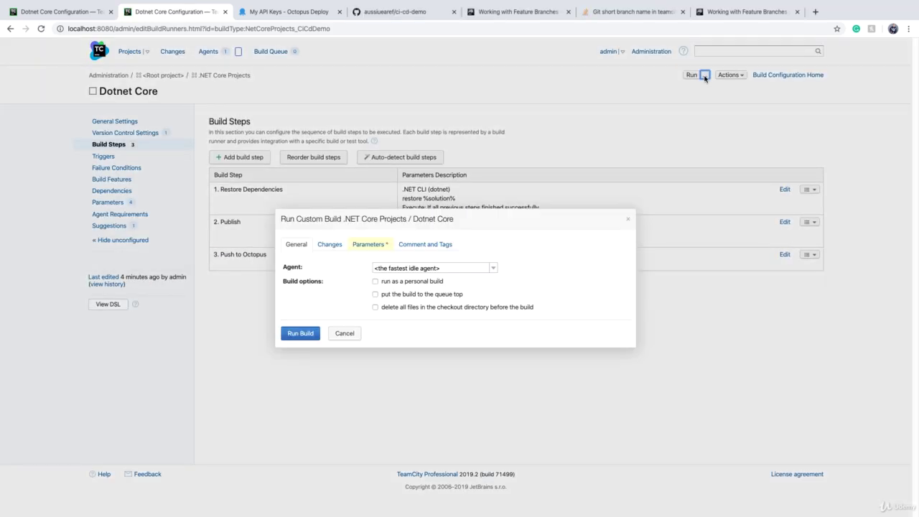
pyautogui.click(368, 244)
pyautogui.doubleClick(388, 269)
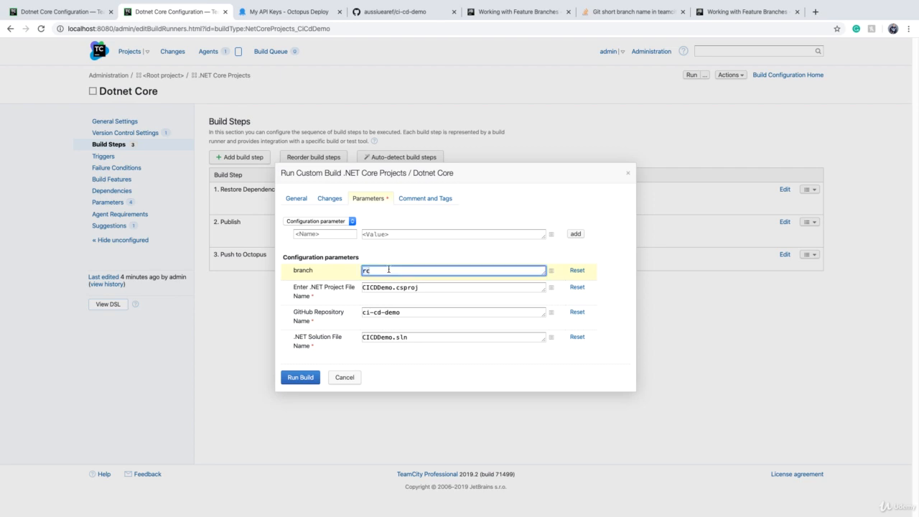
pyautogui.click(337, 215)
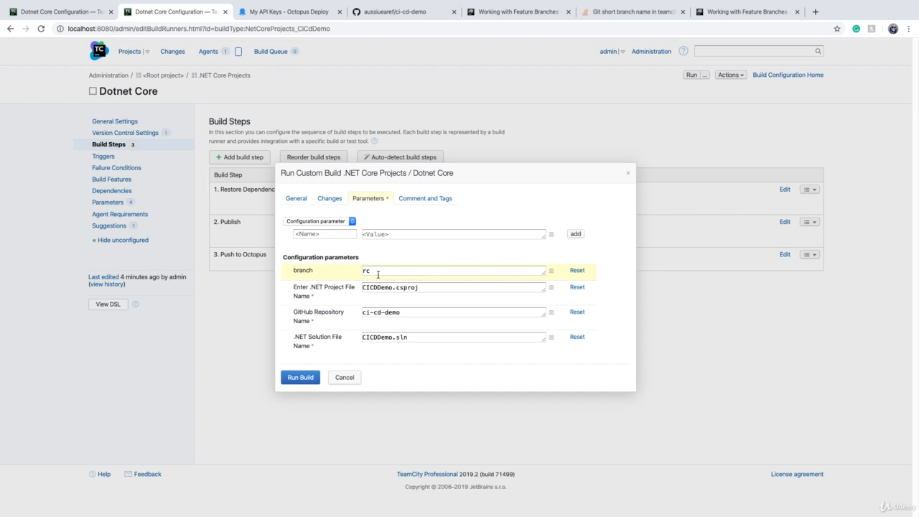
pyautogui.click(331, 201)
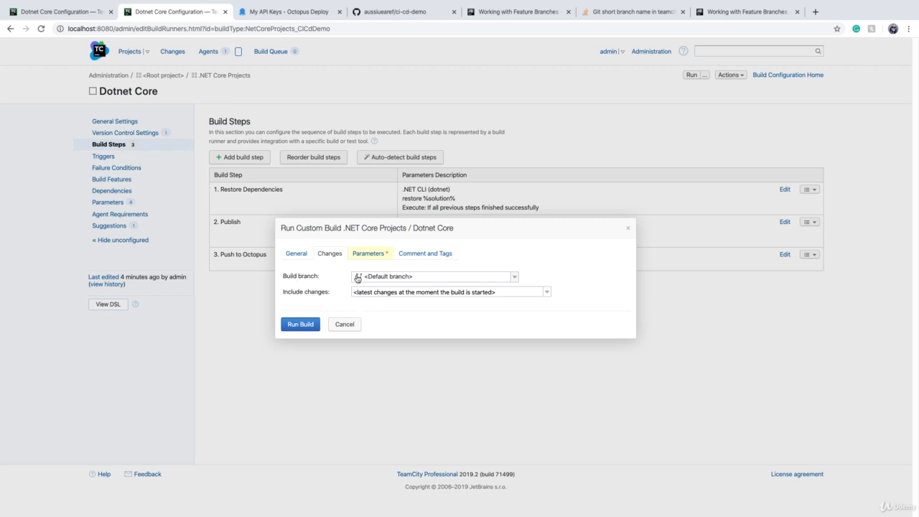
# Step: Launch the custom Dotnet Core build and confirm running it
pyautogui.click(300, 324)
pyautogui.click(295, 325)
pyautogui.click(542, 164)
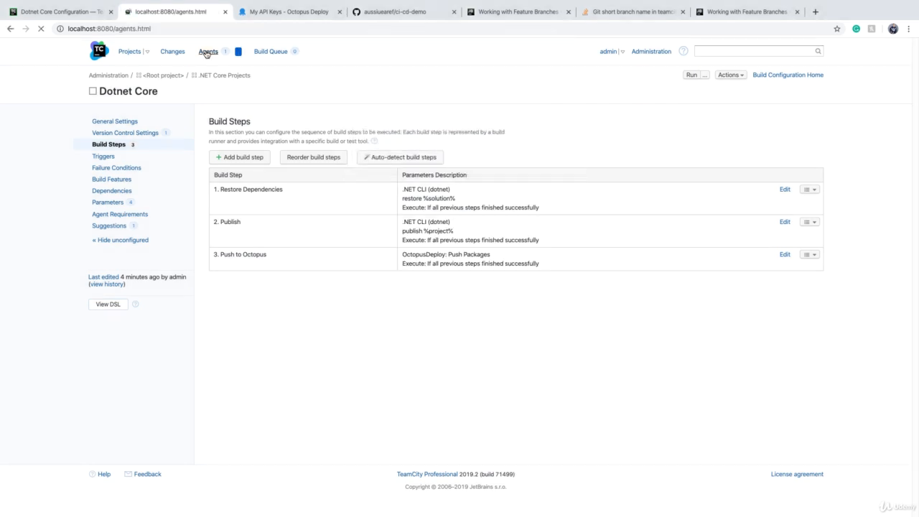
# Step: Reach the running build from the Agents overview and view its build log
pyautogui.click(207, 51)
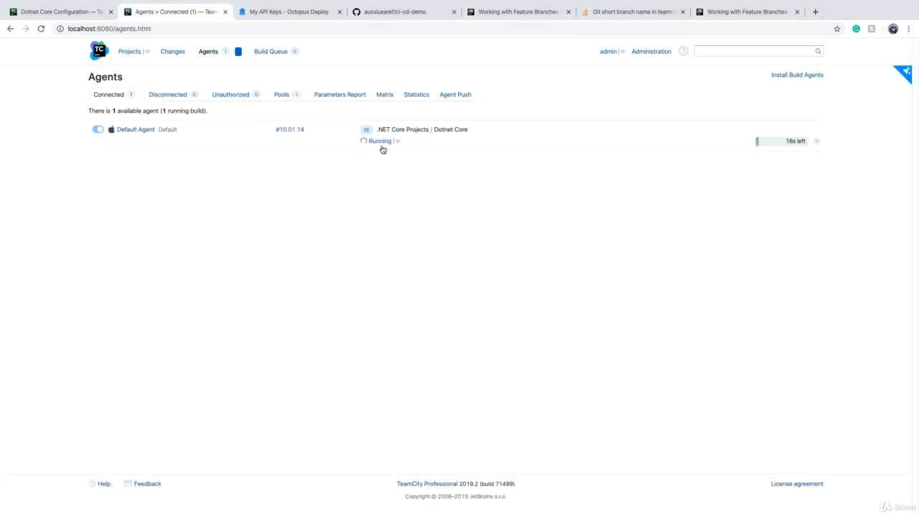
pyautogui.click(379, 141)
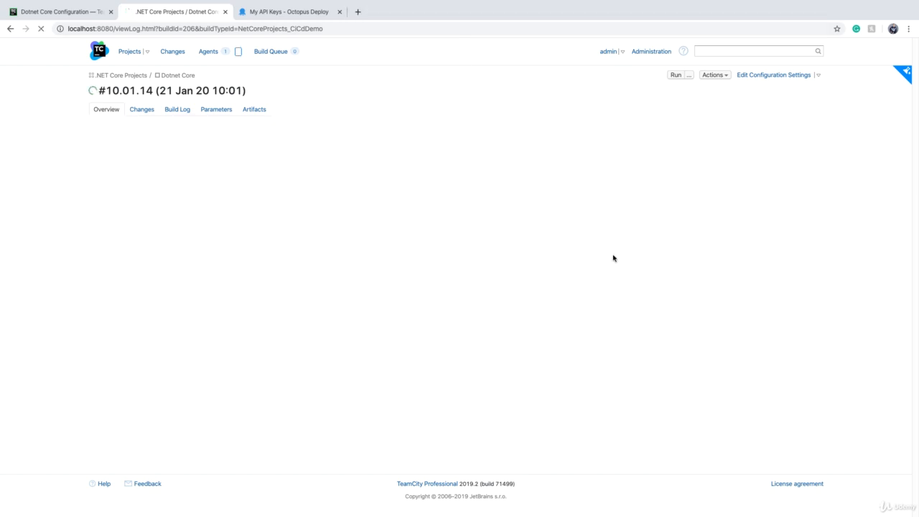
pyautogui.click(177, 110)
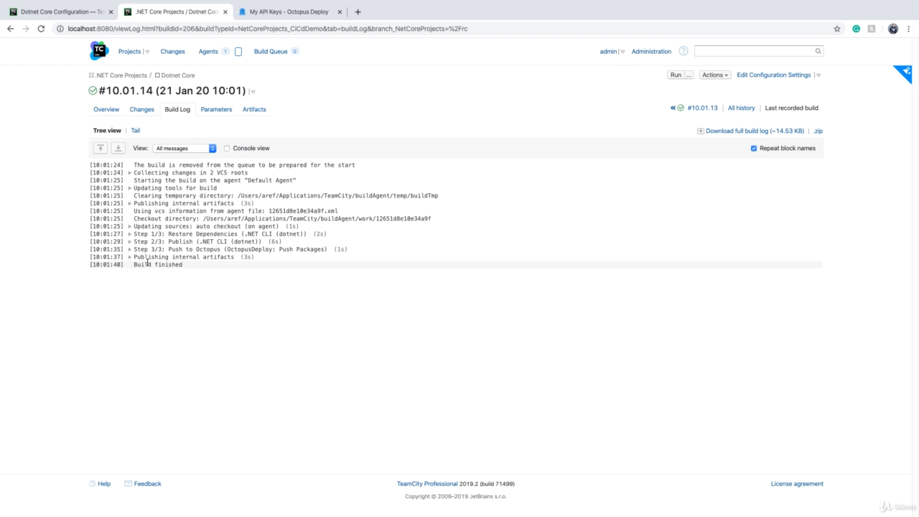
# Step: Expand the Push to Octopus output and highlight package ci-cd-demo version 10.01.14-rc
pyautogui.click(130, 249)
pyautogui.click(138, 264)
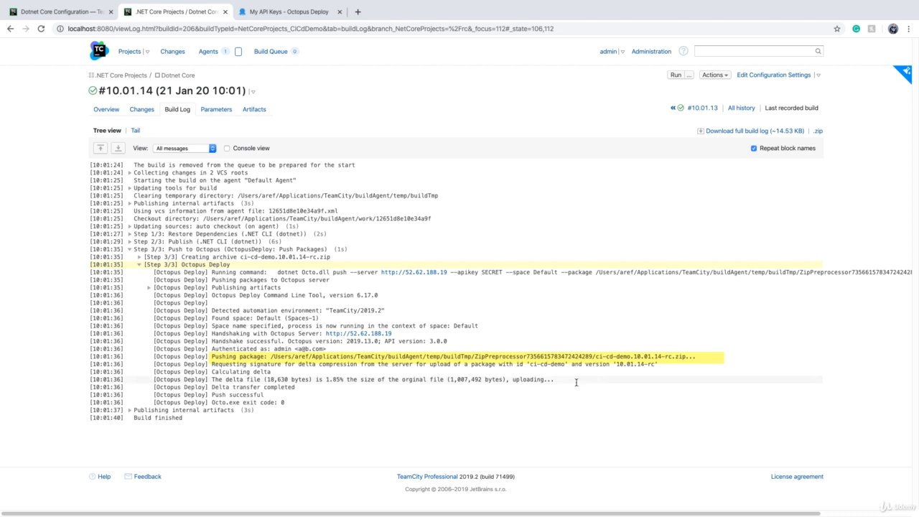
pyautogui.moveTo(531, 364); pyautogui.dragTo(566, 363)
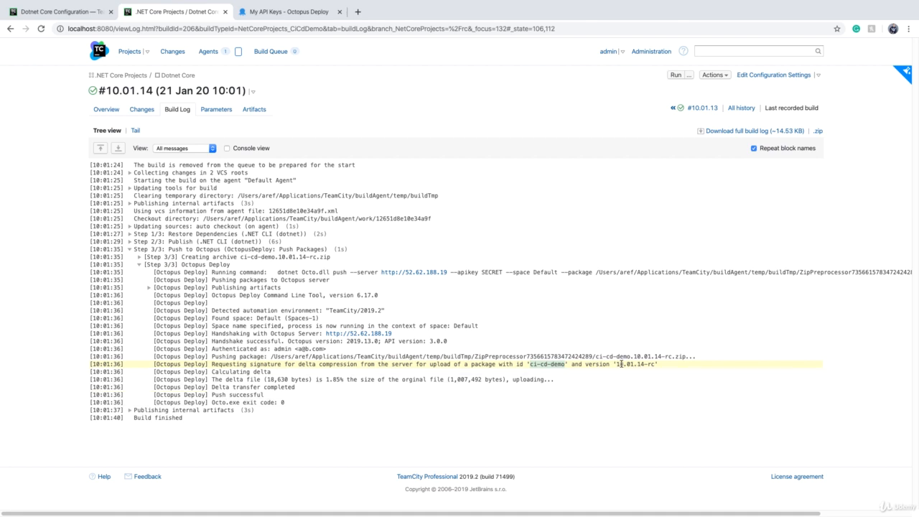
pyautogui.moveTo(615, 364); pyautogui.dragTo(636, 364)
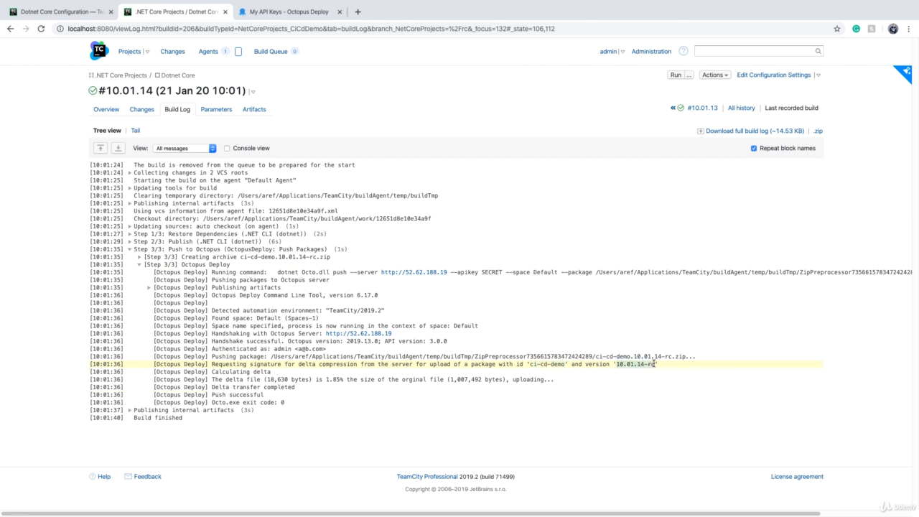
# Step: In Octopus Deploy's Library, view the ci-cd-demo 10.01.14-rc package details
pyautogui.click(287, 12)
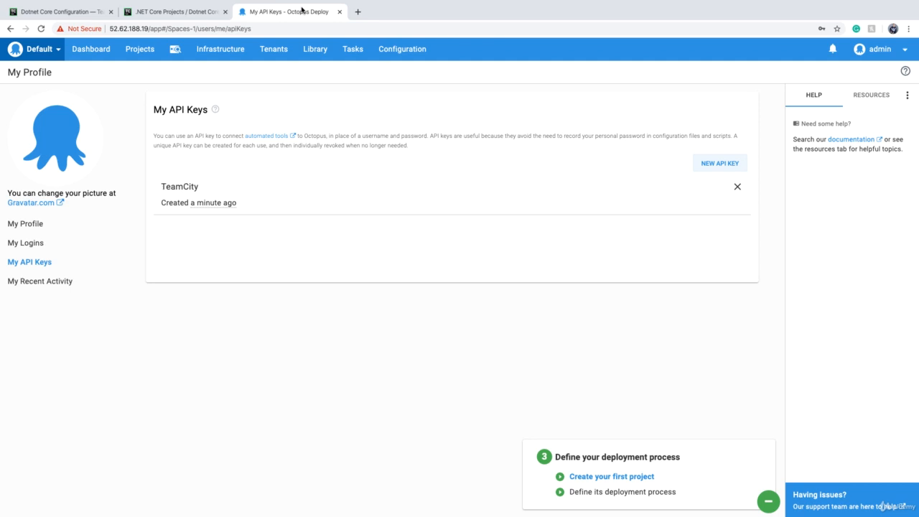
pyautogui.click(317, 57)
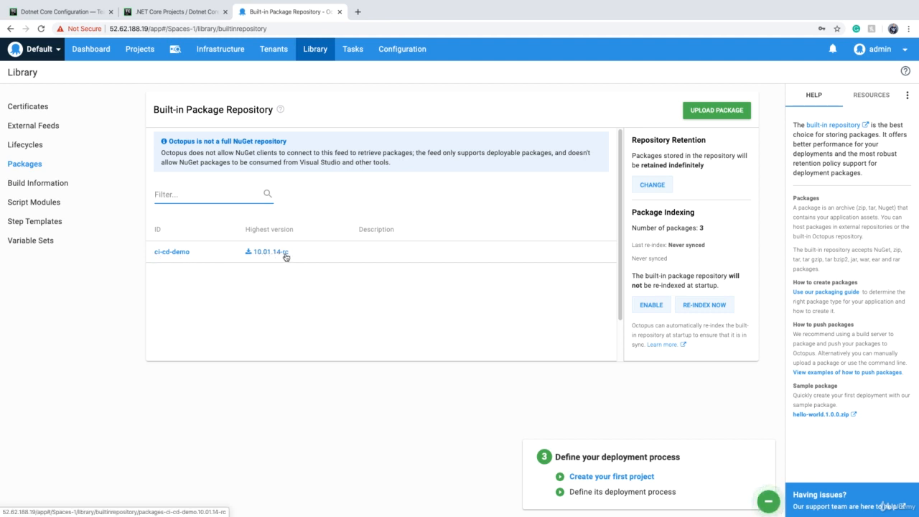
pyautogui.click(286, 255)
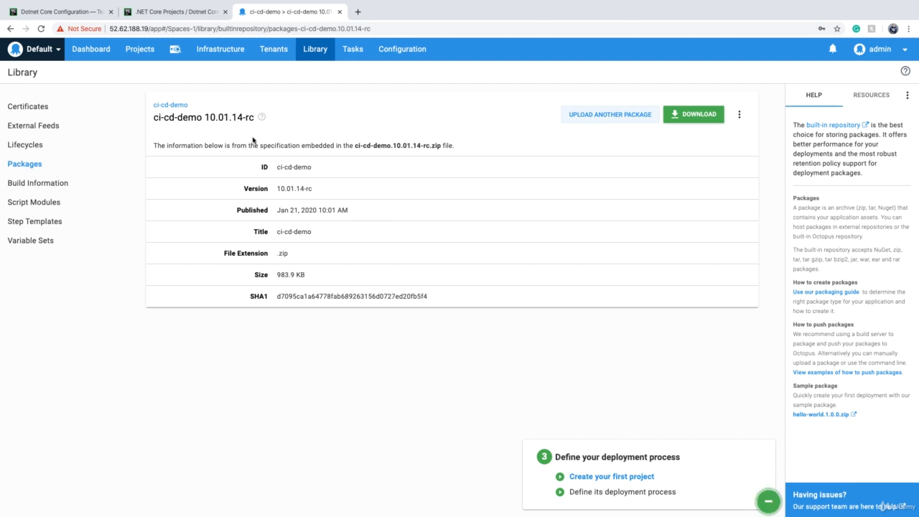
# Step: Add a new Dotnet Core build step using the OctopusDeploy: Build Information runner
pyautogui.click(192, 13)
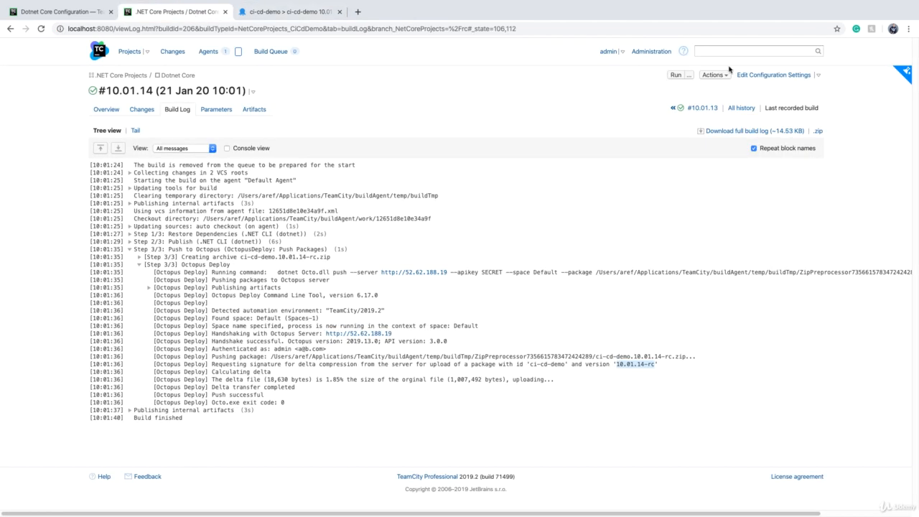
pyautogui.click(760, 75)
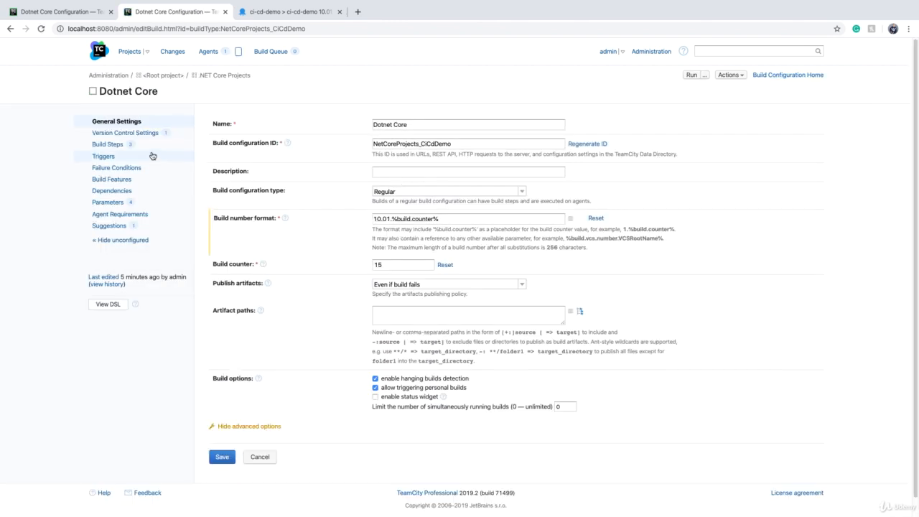
pyautogui.click(108, 144)
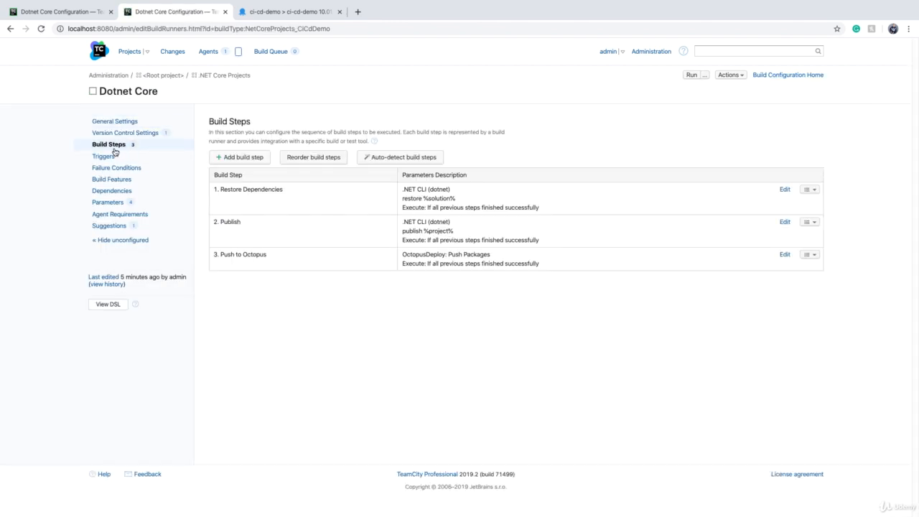
pyautogui.click(239, 157)
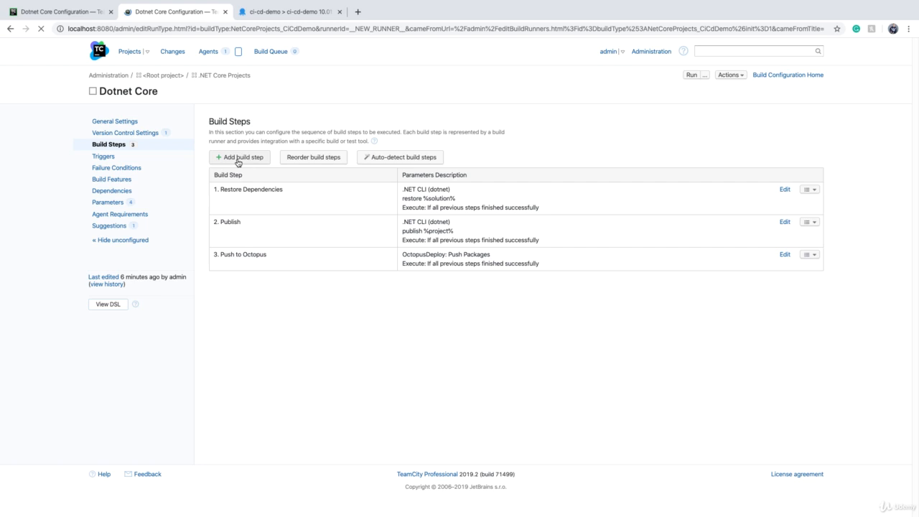
pyautogui.click(433, 137)
pyautogui.scroll(-2, 425, 201)
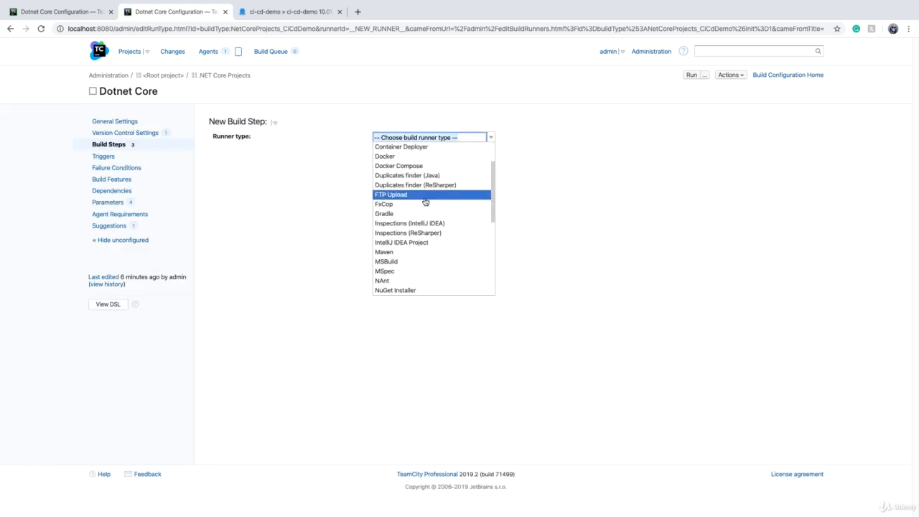
pyautogui.write('octo')
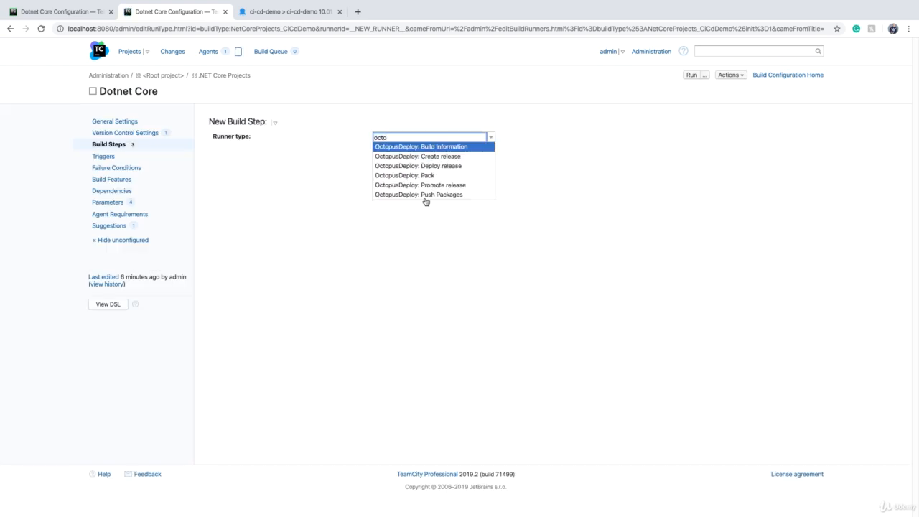
pyautogui.press('Return')
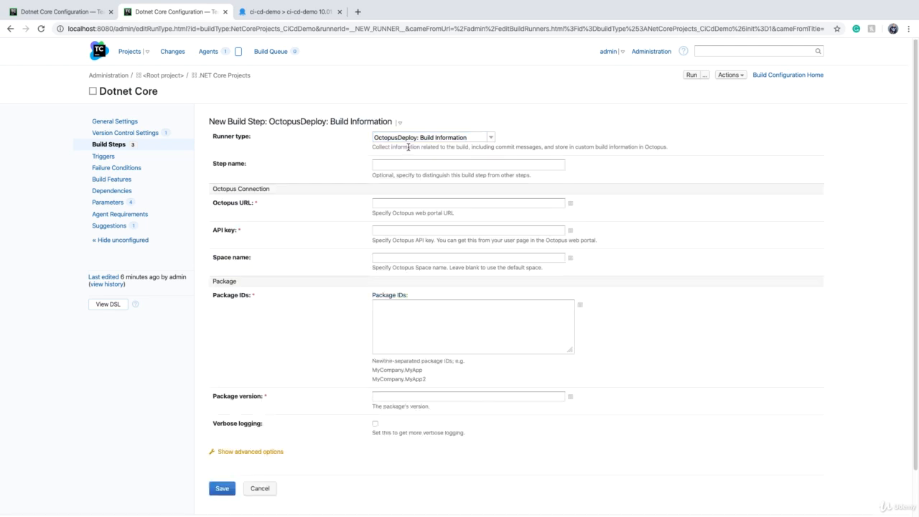
# Step: Name the step Publish Metadata and fill Octopus URL from the Octopus server address
pyautogui.click(409, 166)
pyautogui.write('Publ')
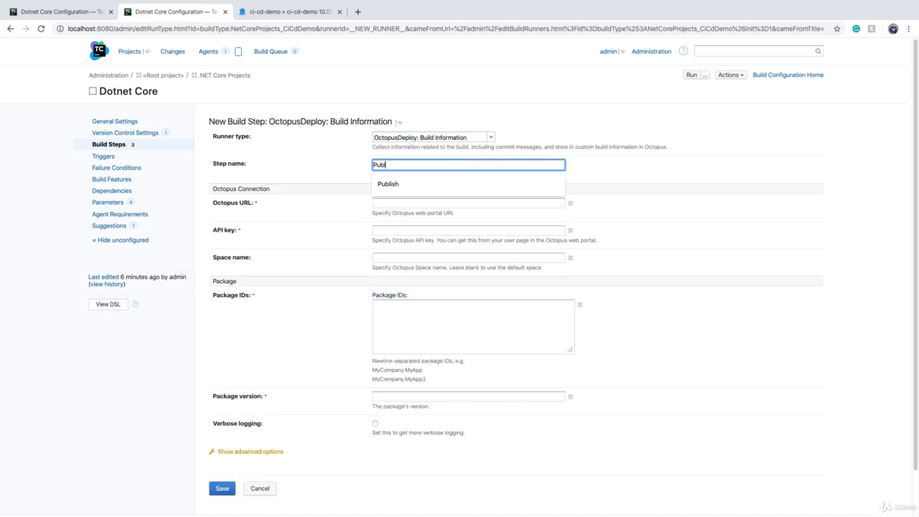
pyautogui.write('ish Metadata')
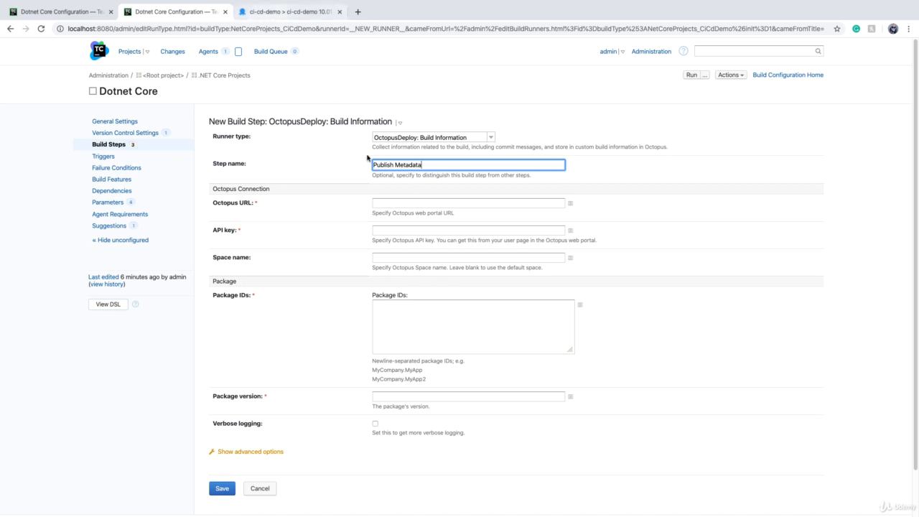
pyautogui.click(287, 11)
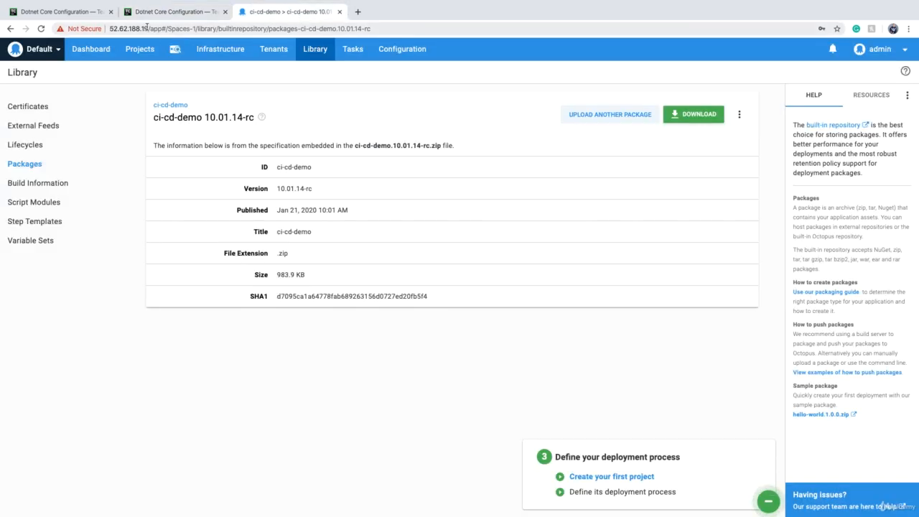
pyautogui.moveTo(149, 29); pyautogui.dragTo(108, 28)
pyautogui.click(177, 11)
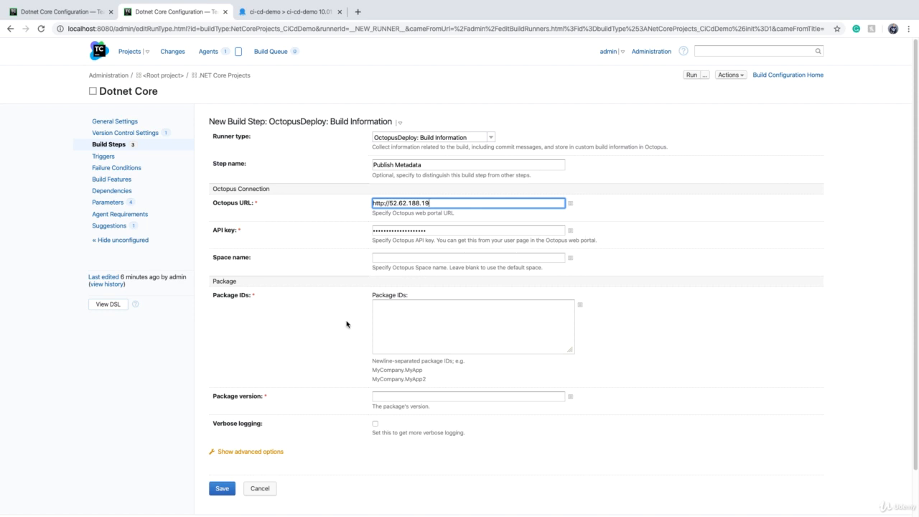
pyautogui.click(438, 308)
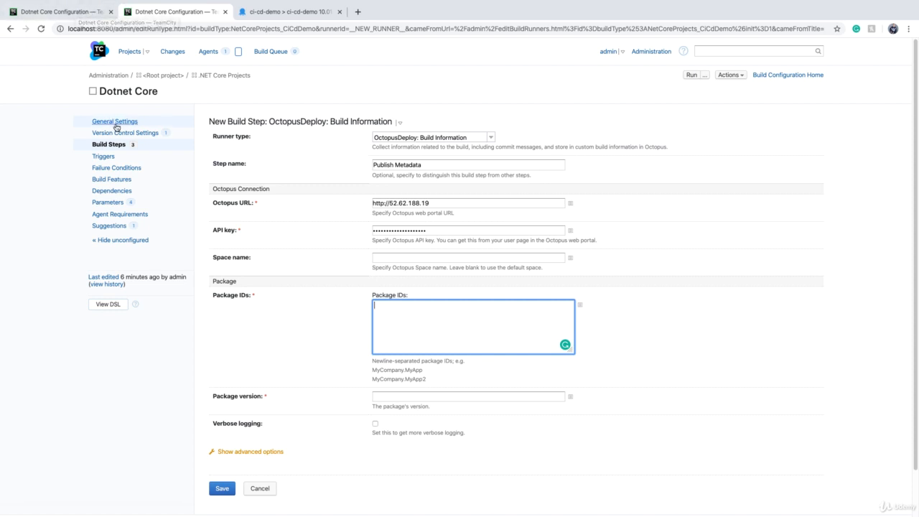
pyautogui.scroll(-3, 479, 284)
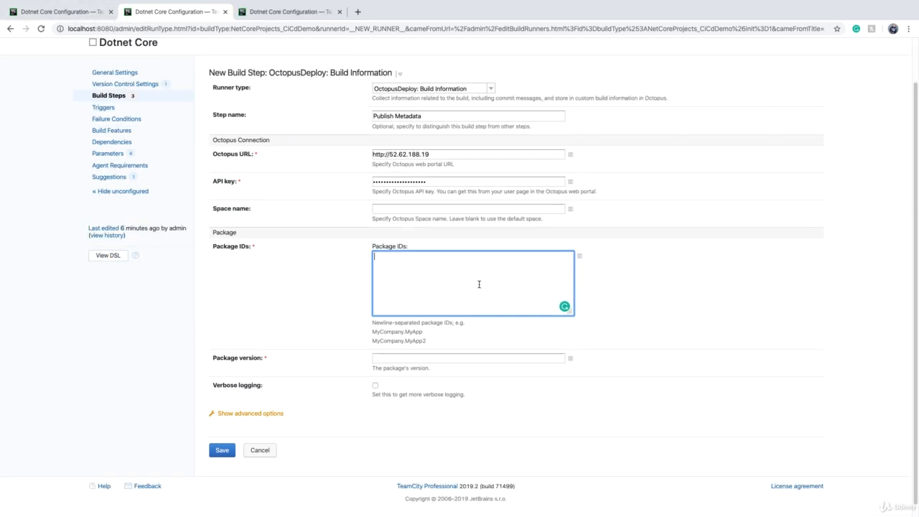
pyautogui.click(410, 359)
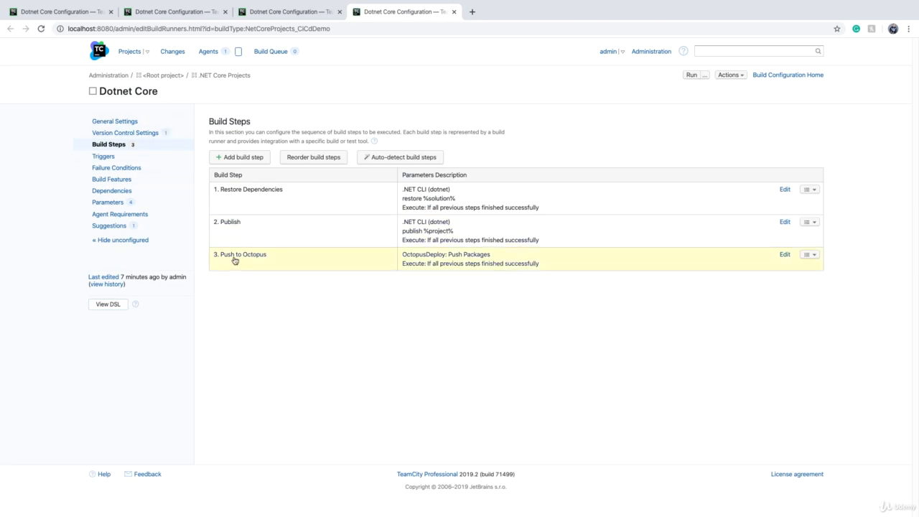
# Step: Copy %repository% from Push to Octopus's package paths into Package IDs
pyautogui.click(415, 265)
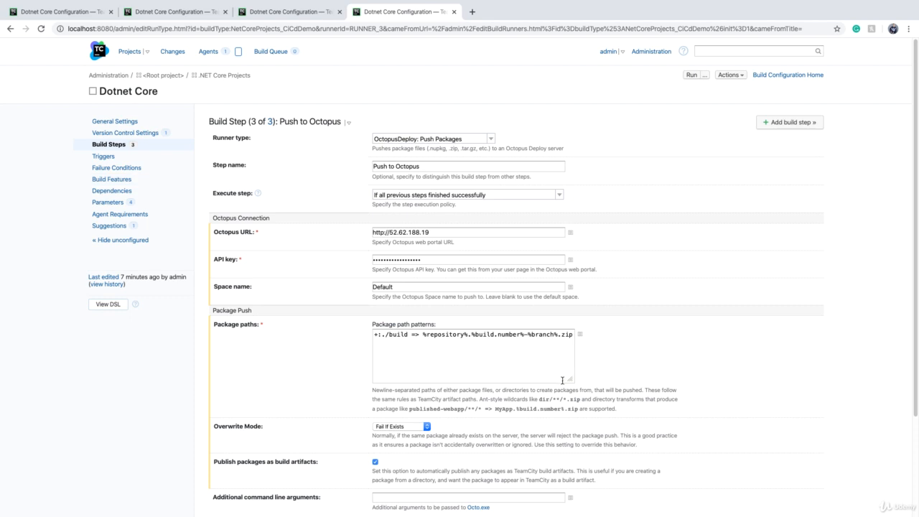
pyautogui.click(569, 381)
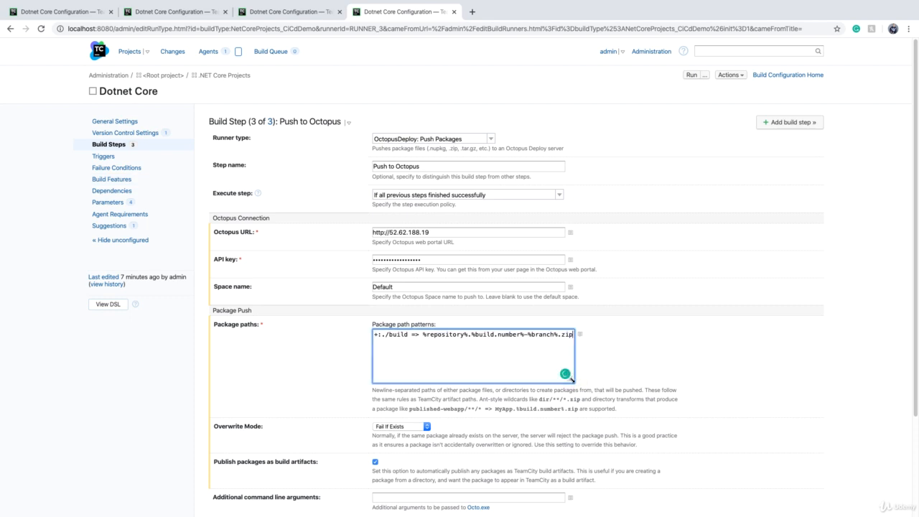
pyautogui.moveTo(572, 379); pyautogui.dragTo(682, 402)
pyautogui.moveTo(423, 333); pyautogui.dragTo(460, 336)
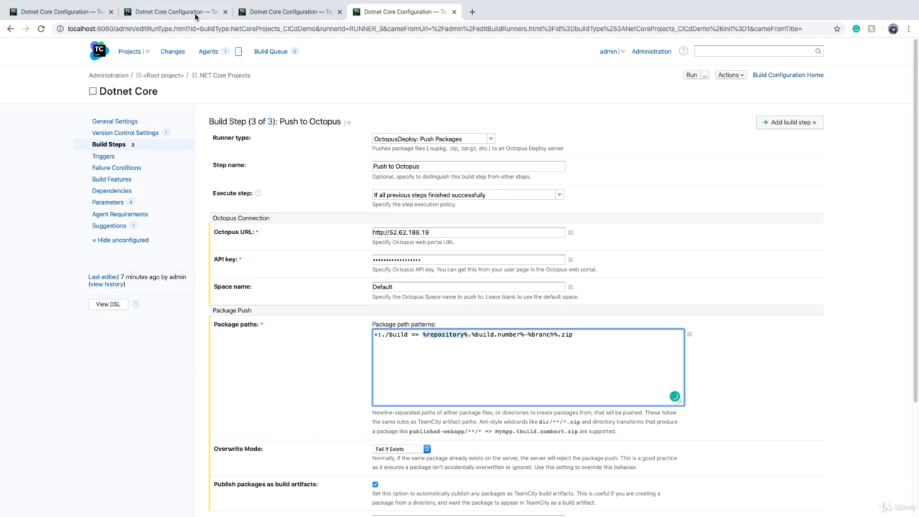
pyautogui.click(195, 12)
pyautogui.click(438, 265)
pyautogui.write('%repository%')
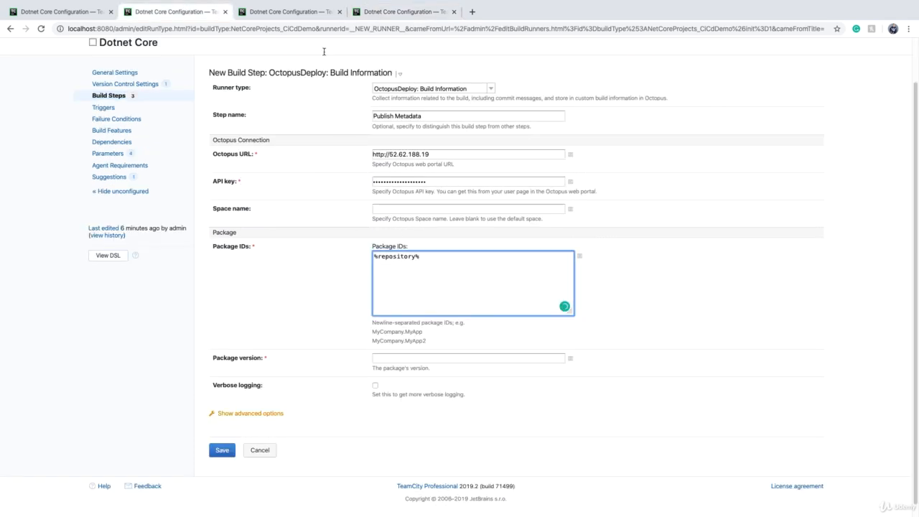
# Step: Set Package version to %build.number%-%branch% and save the Publish Metadata step
pyautogui.click(384, 11)
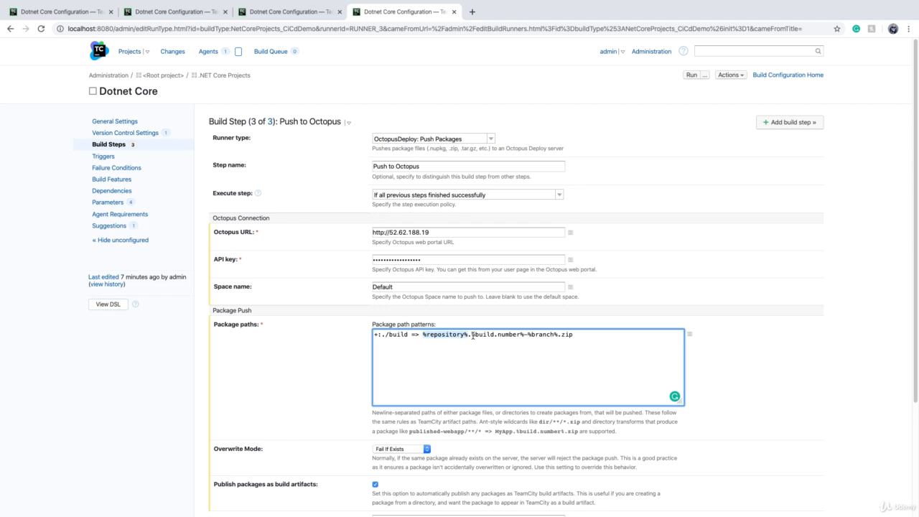
pyautogui.moveTo(472, 334); pyautogui.dragTo(557, 334)
pyautogui.hotkey('ctrl', 'c')
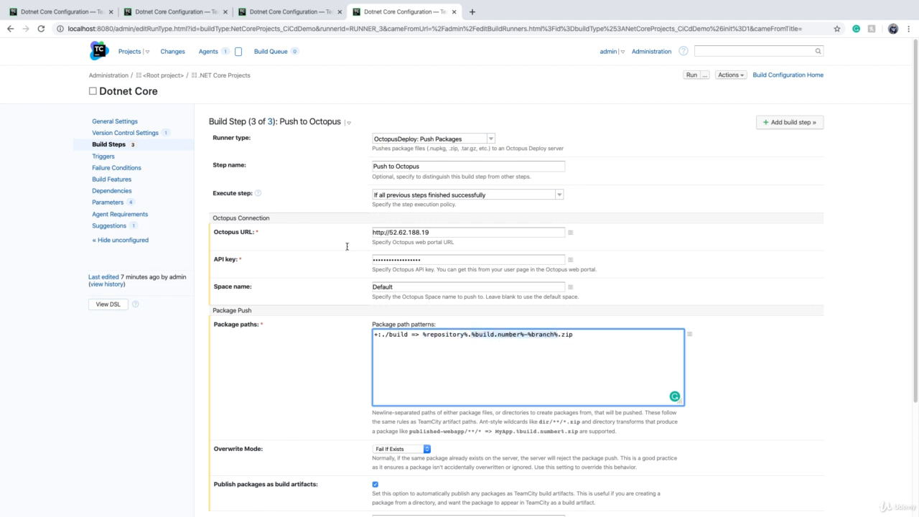
pyautogui.click(158, 12)
pyautogui.click(438, 359)
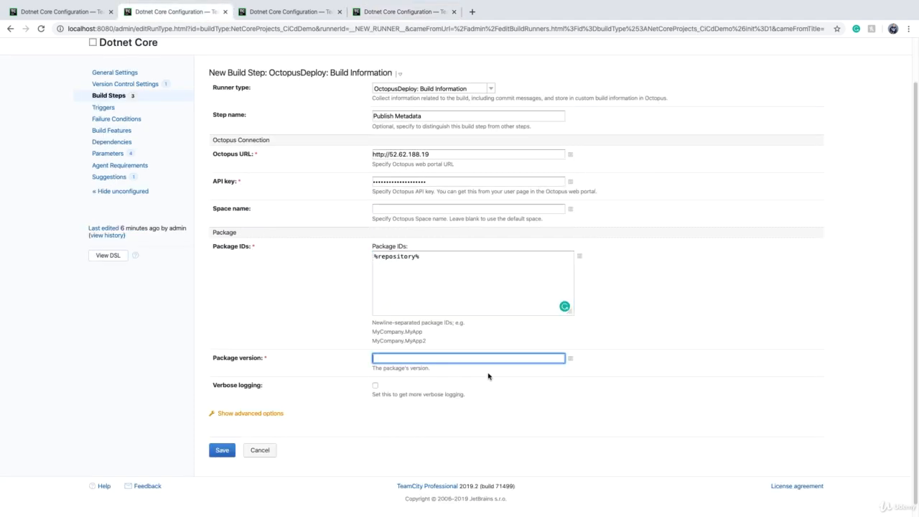
pyautogui.hotkey('ctrl', 'v')
pyautogui.click(222, 450)
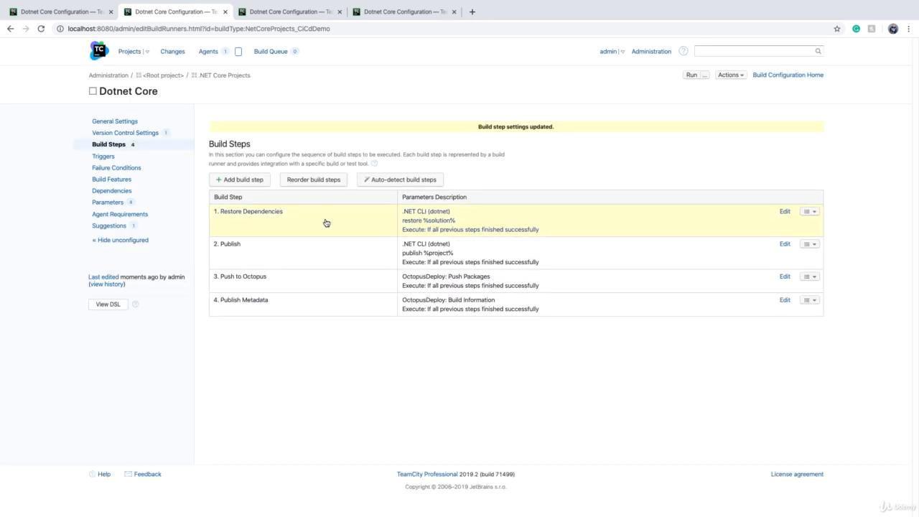
# Step: Run a custom build on branch rc and view the running build #10.01.15
pyautogui.click(703, 76)
pyautogui.click(370, 245)
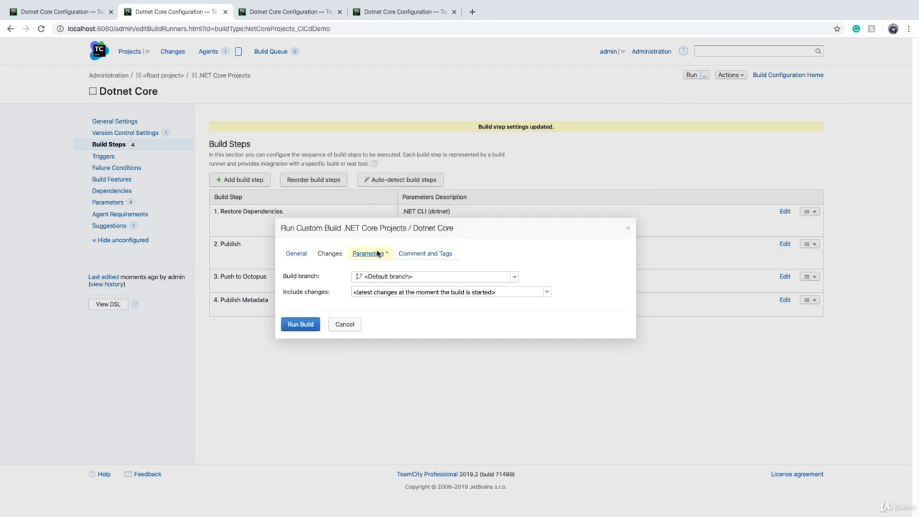
pyautogui.click(300, 377)
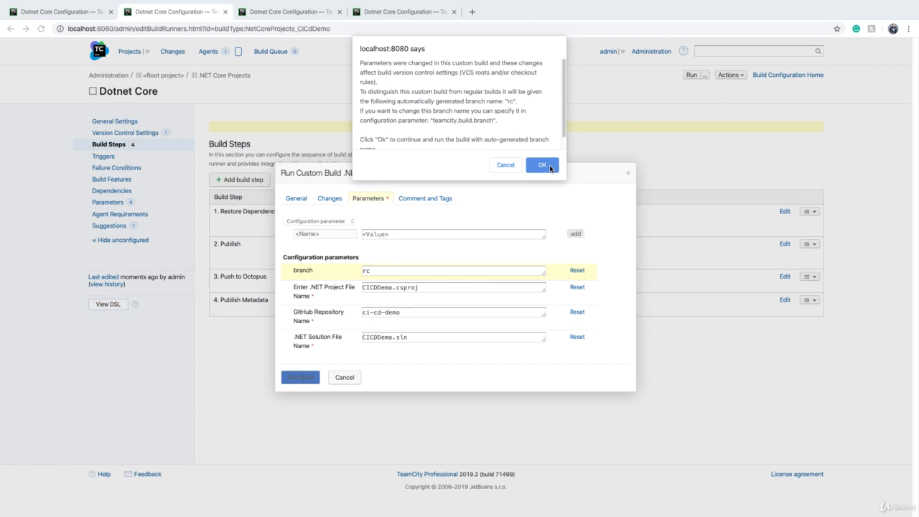
pyautogui.click(542, 164)
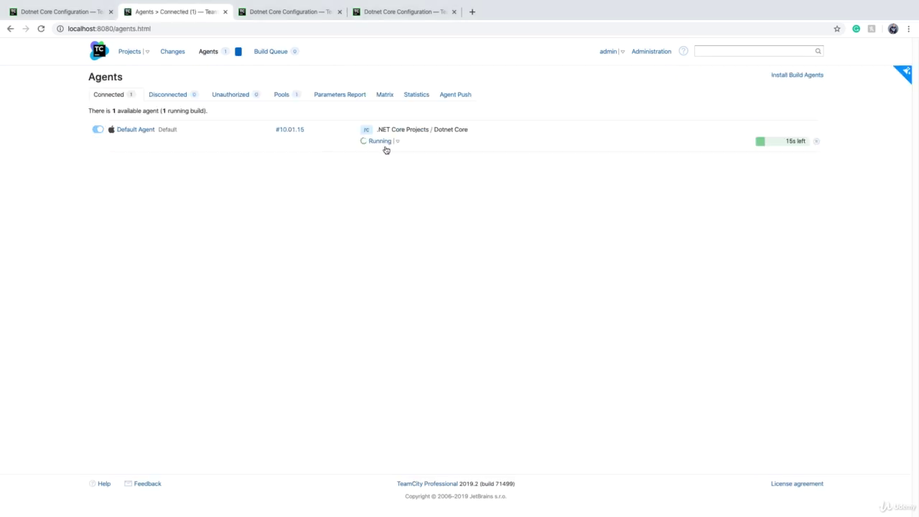
pyautogui.click(380, 141)
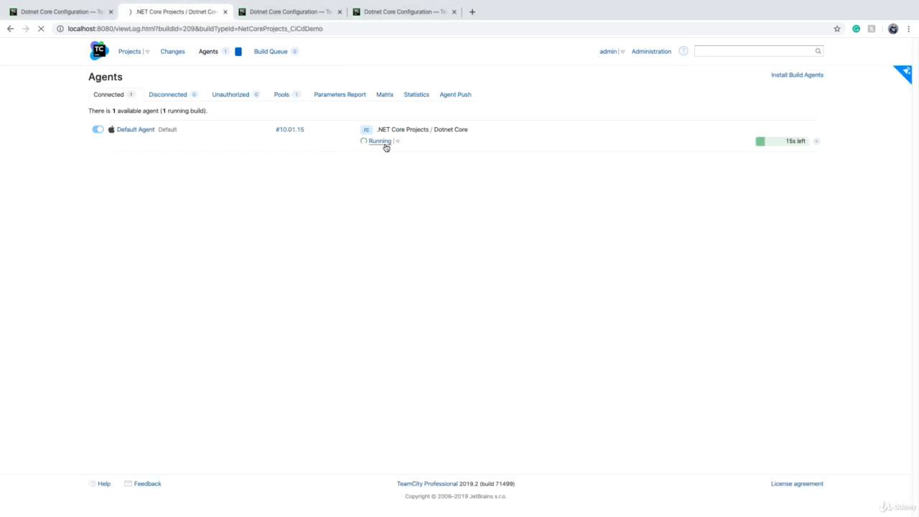
# Step: Browse the build log, toggling the Publish and Push to Octopus step lines
pyautogui.click(176, 109)
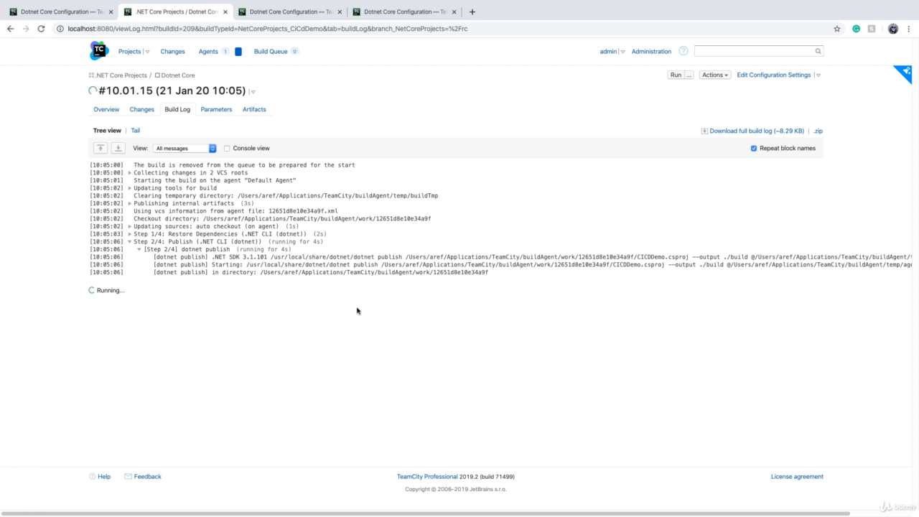
pyautogui.click(181, 241)
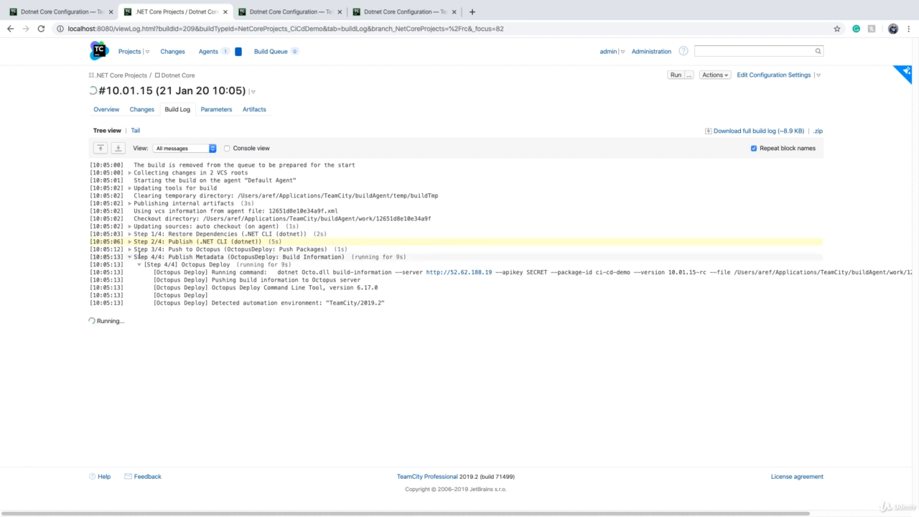
pyautogui.click(130, 249)
pyautogui.click(130, 249)
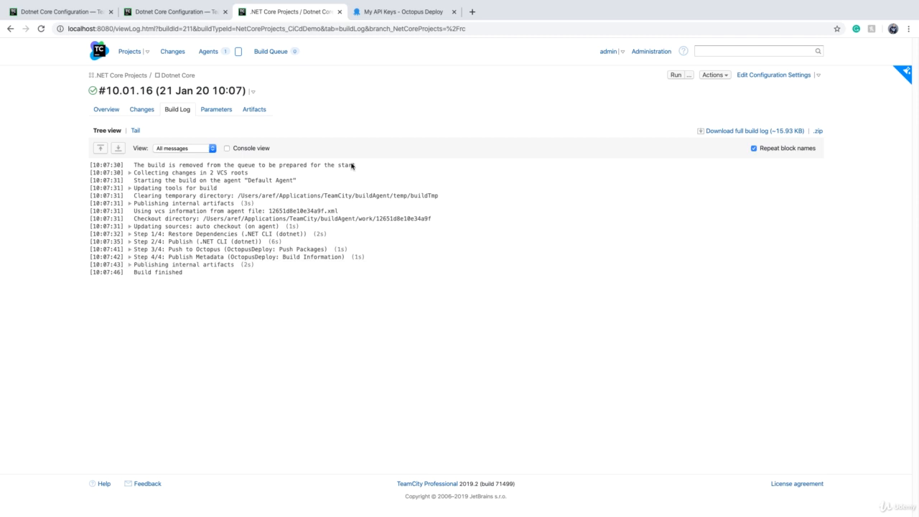
pyautogui.click(454, 11)
# Step: Expand the Publish Metadata Octopus output and open the Octopus server link in a new tab
pyautogui.click(130, 257)
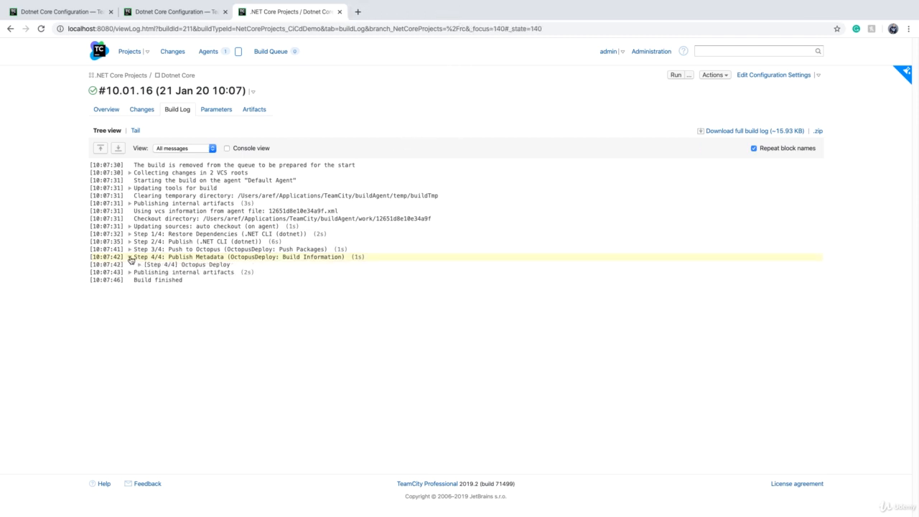
pyautogui.click(139, 265)
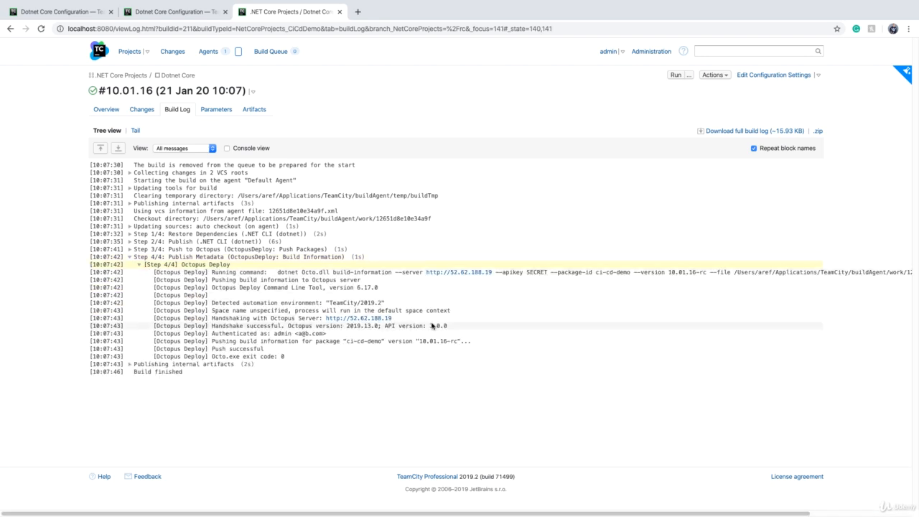
pyautogui.rightClick(480, 273)
pyautogui.click(522, 278)
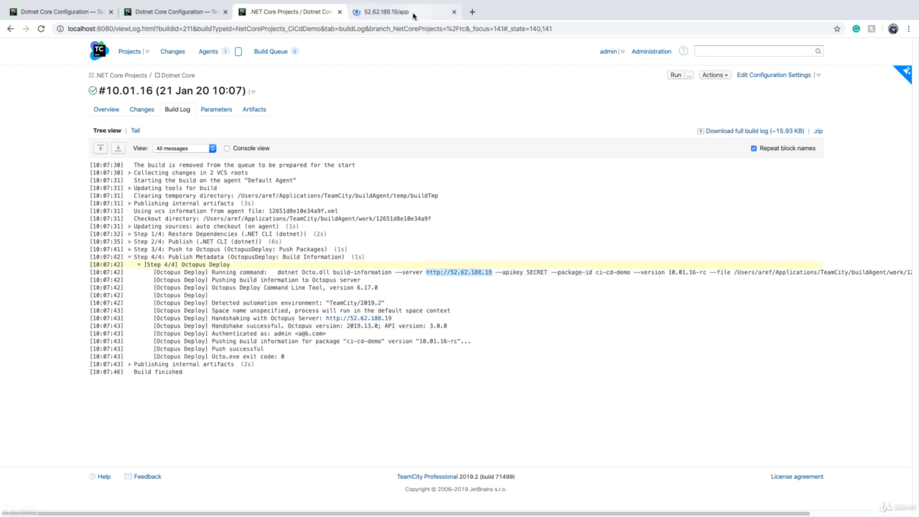
# Step: In Octopus Library, view ci-cd-demo 10.01.16-rc showing TeamCity build 10.01.16 on branch rc
pyautogui.click(402, 11)
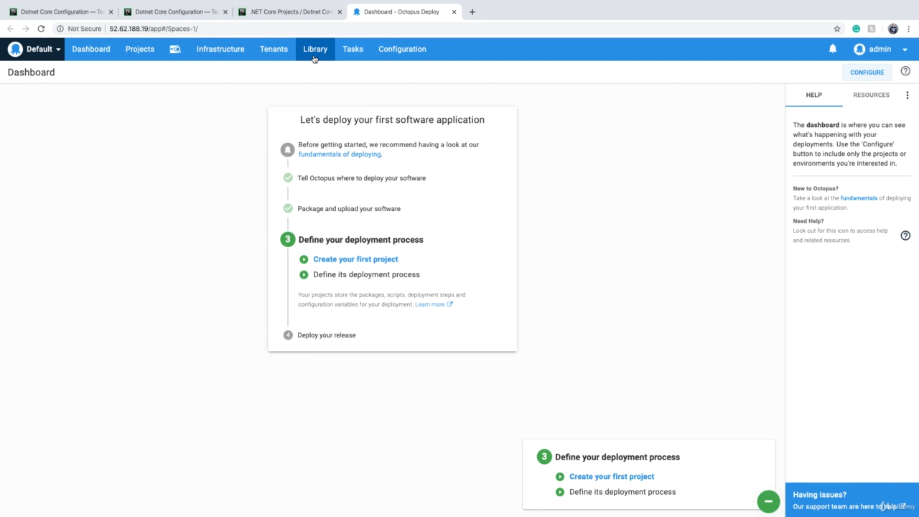
pyautogui.click(315, 49)
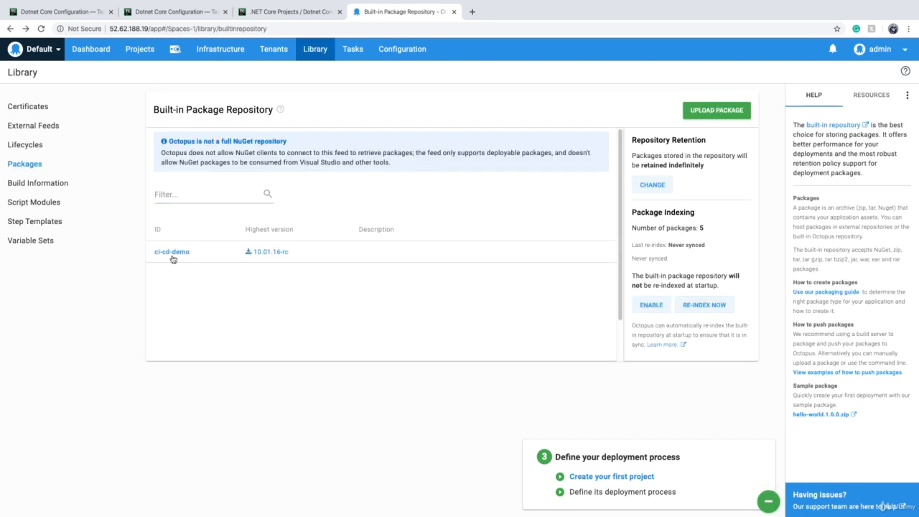
pyautogui.click(251, 255)
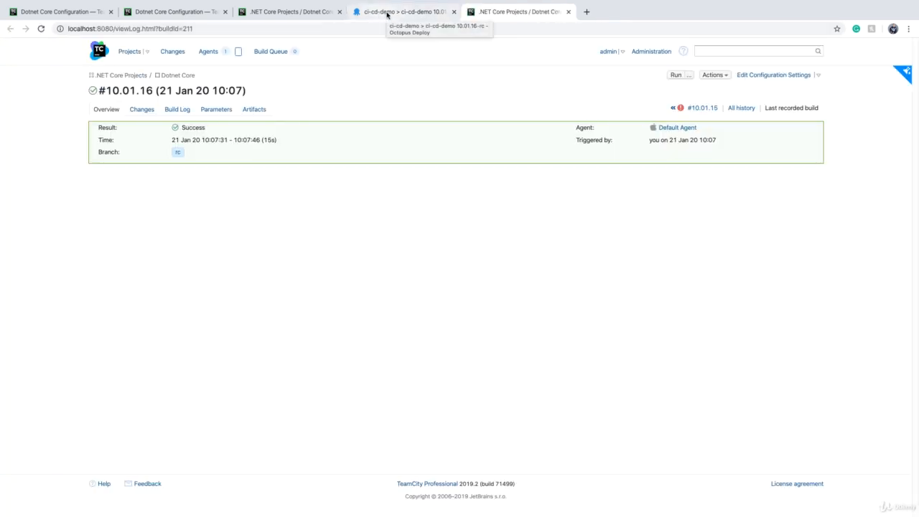
pyautogui.click(388, 12)
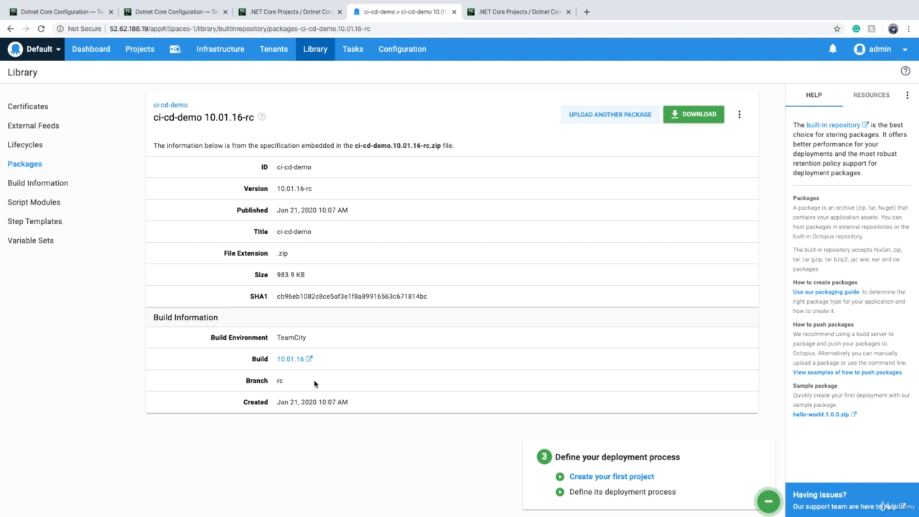